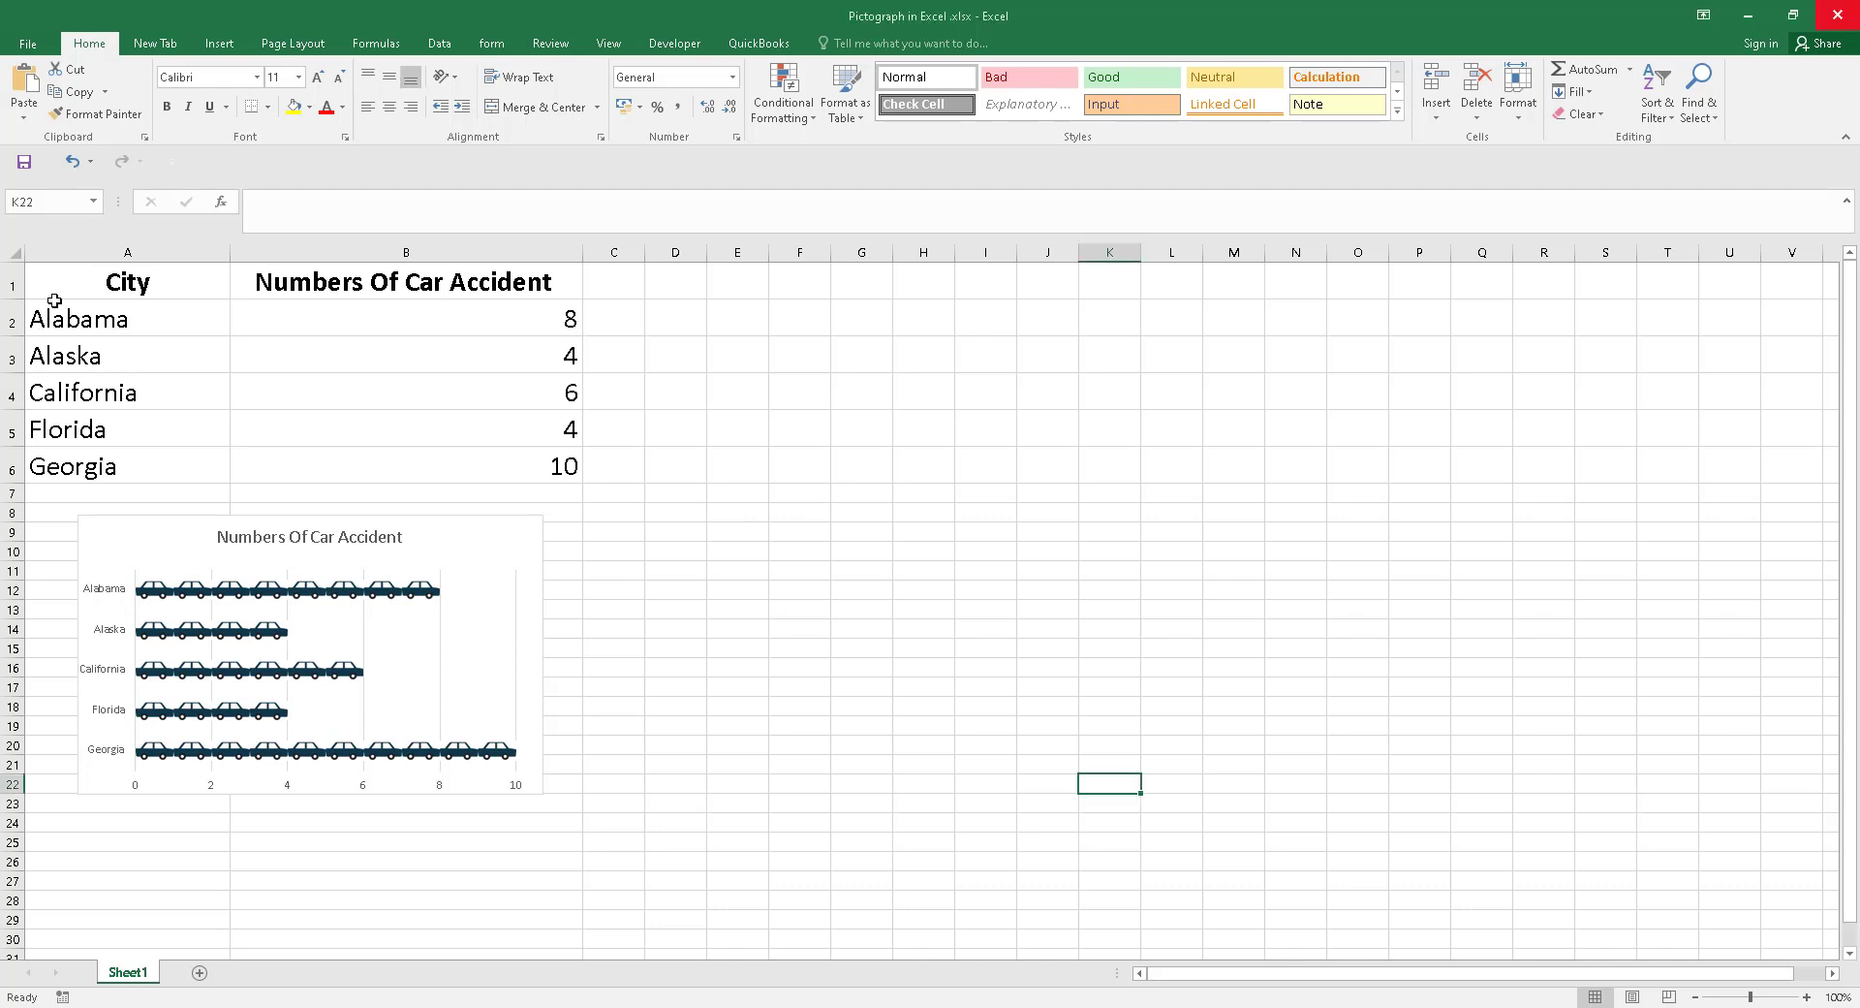
# Select some of the city names in the table, then clear the selection.
pyautogui.moveTo(53, 283)
pyautogui.mouseDown()
pyautogui.moveTo(260, 422)
pyautogui.moveTo(520, 469)
pyautogui.mouseUp()
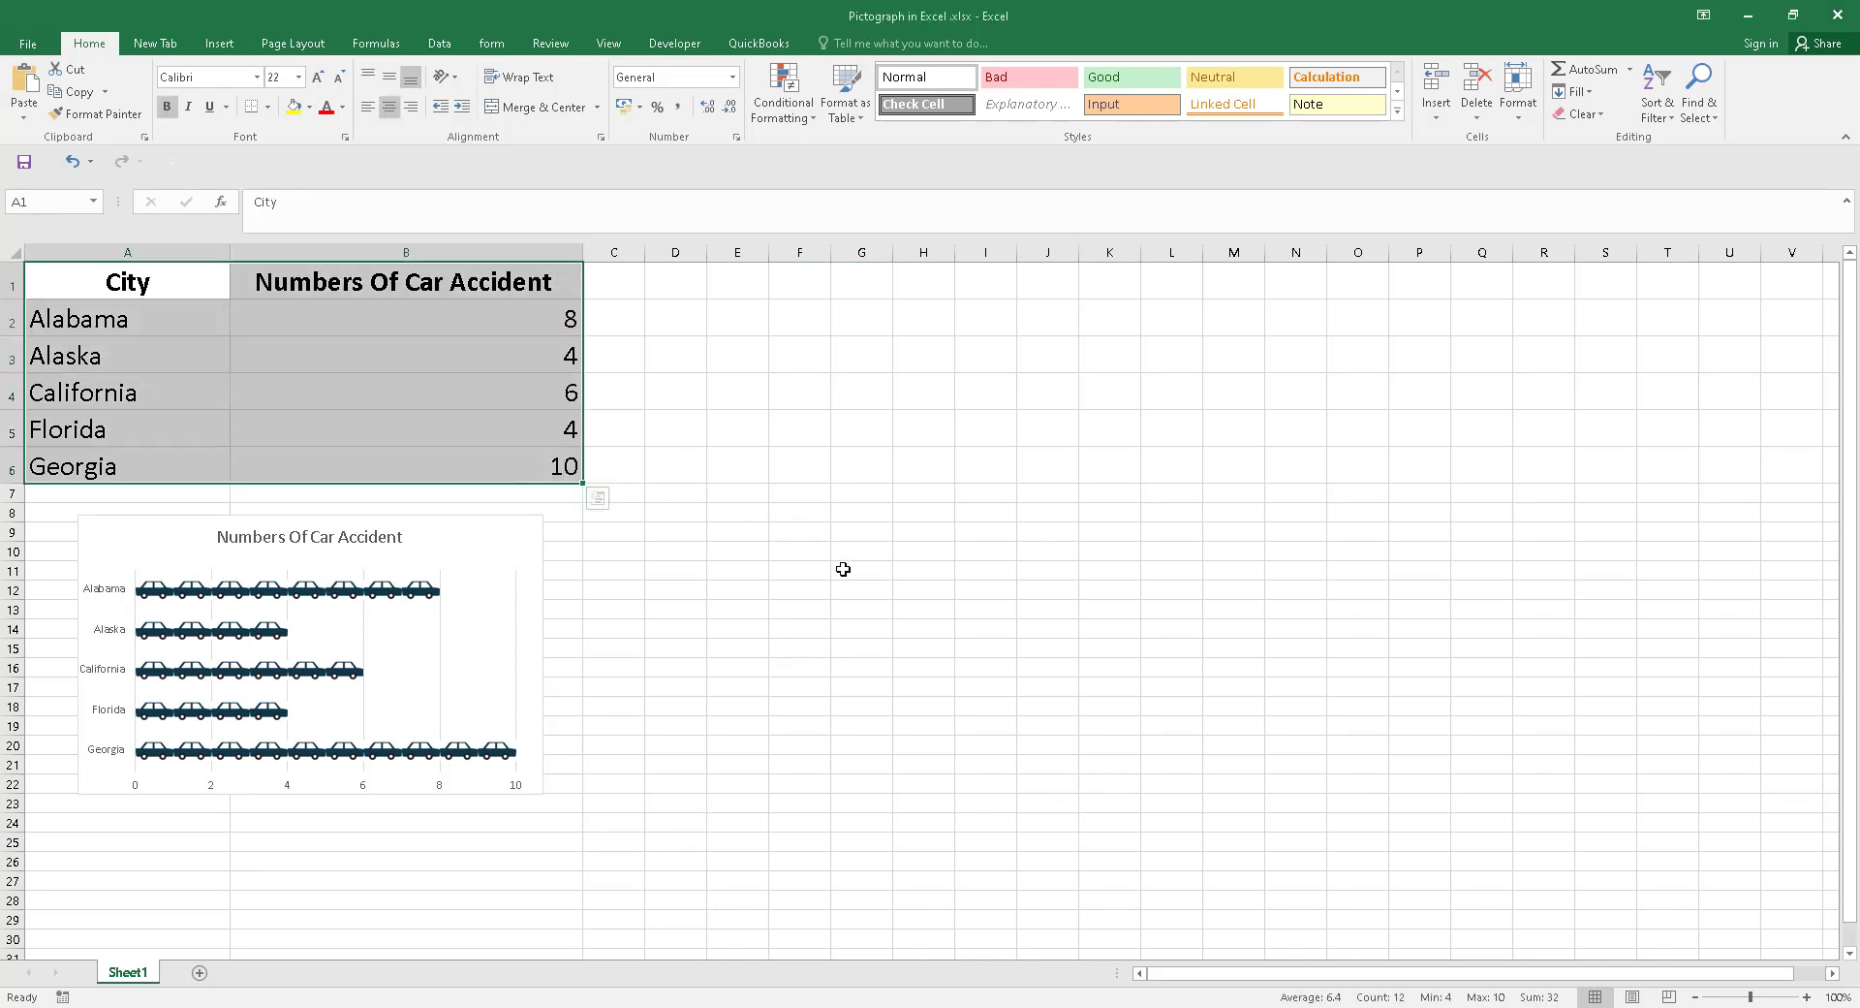
pyautogui.click(809, 462)
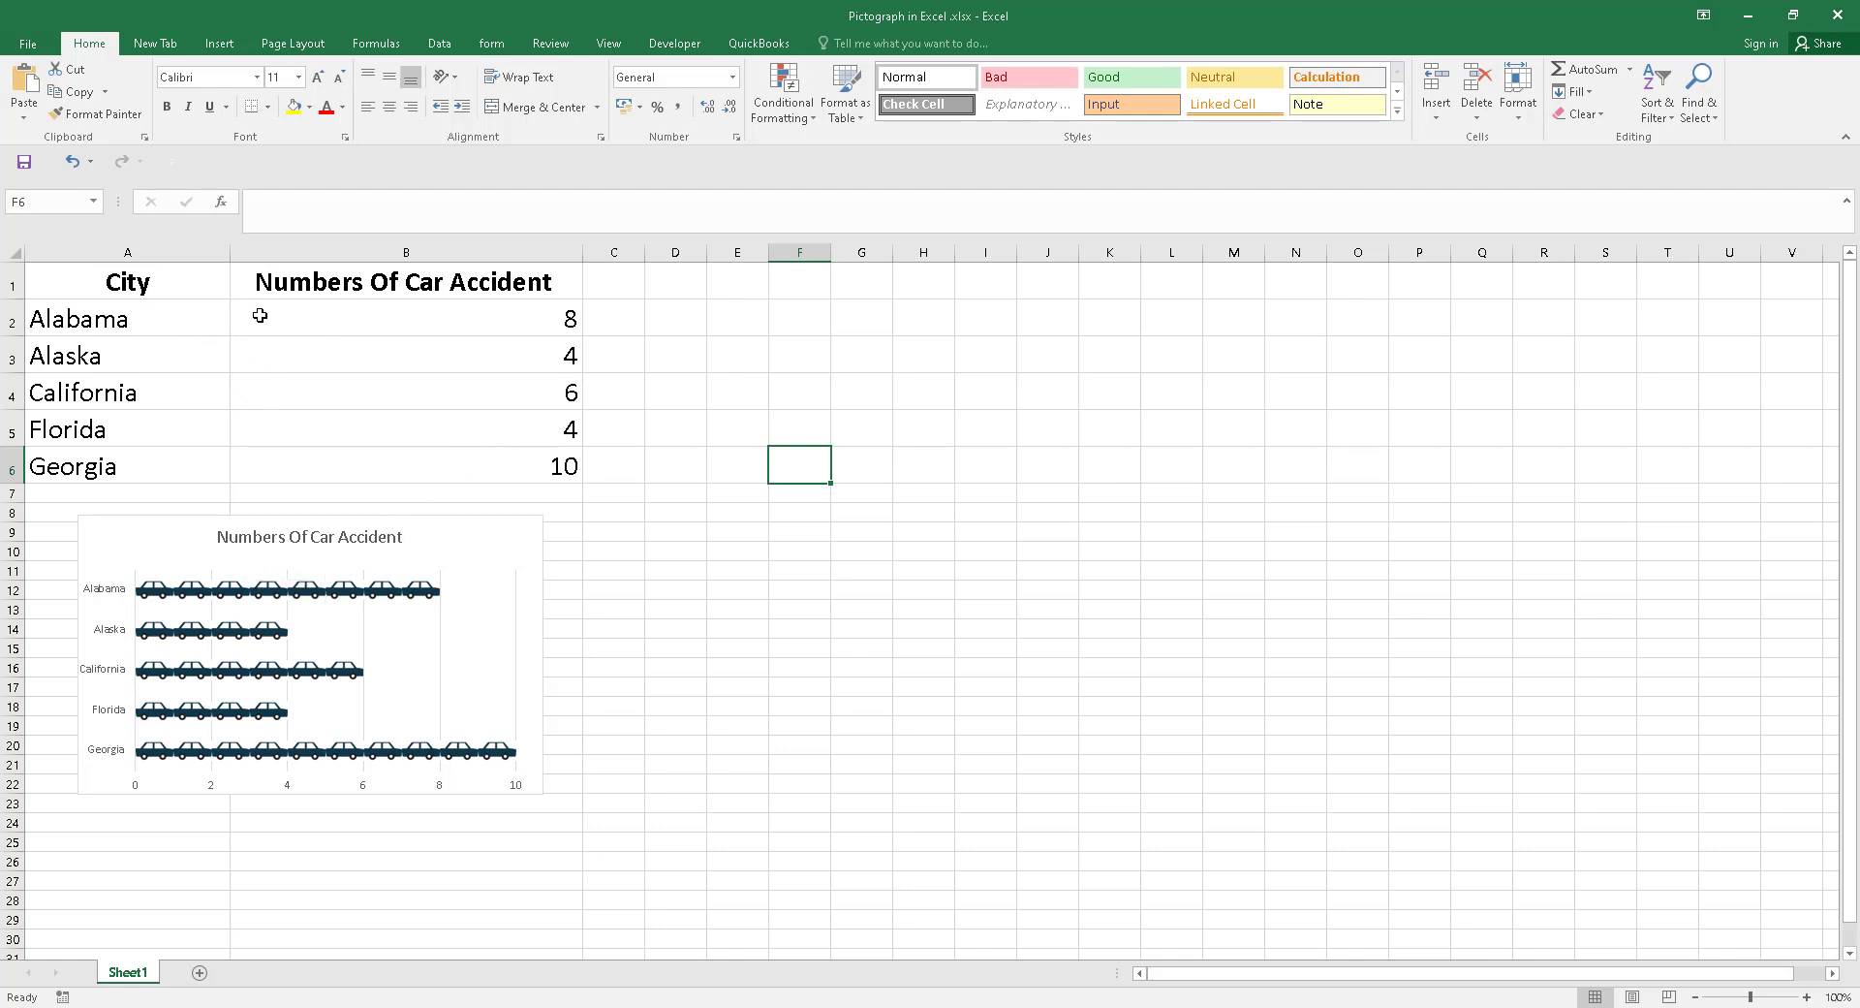
pyautogui.click(726, 325)
pyautogui.click(761, 531)
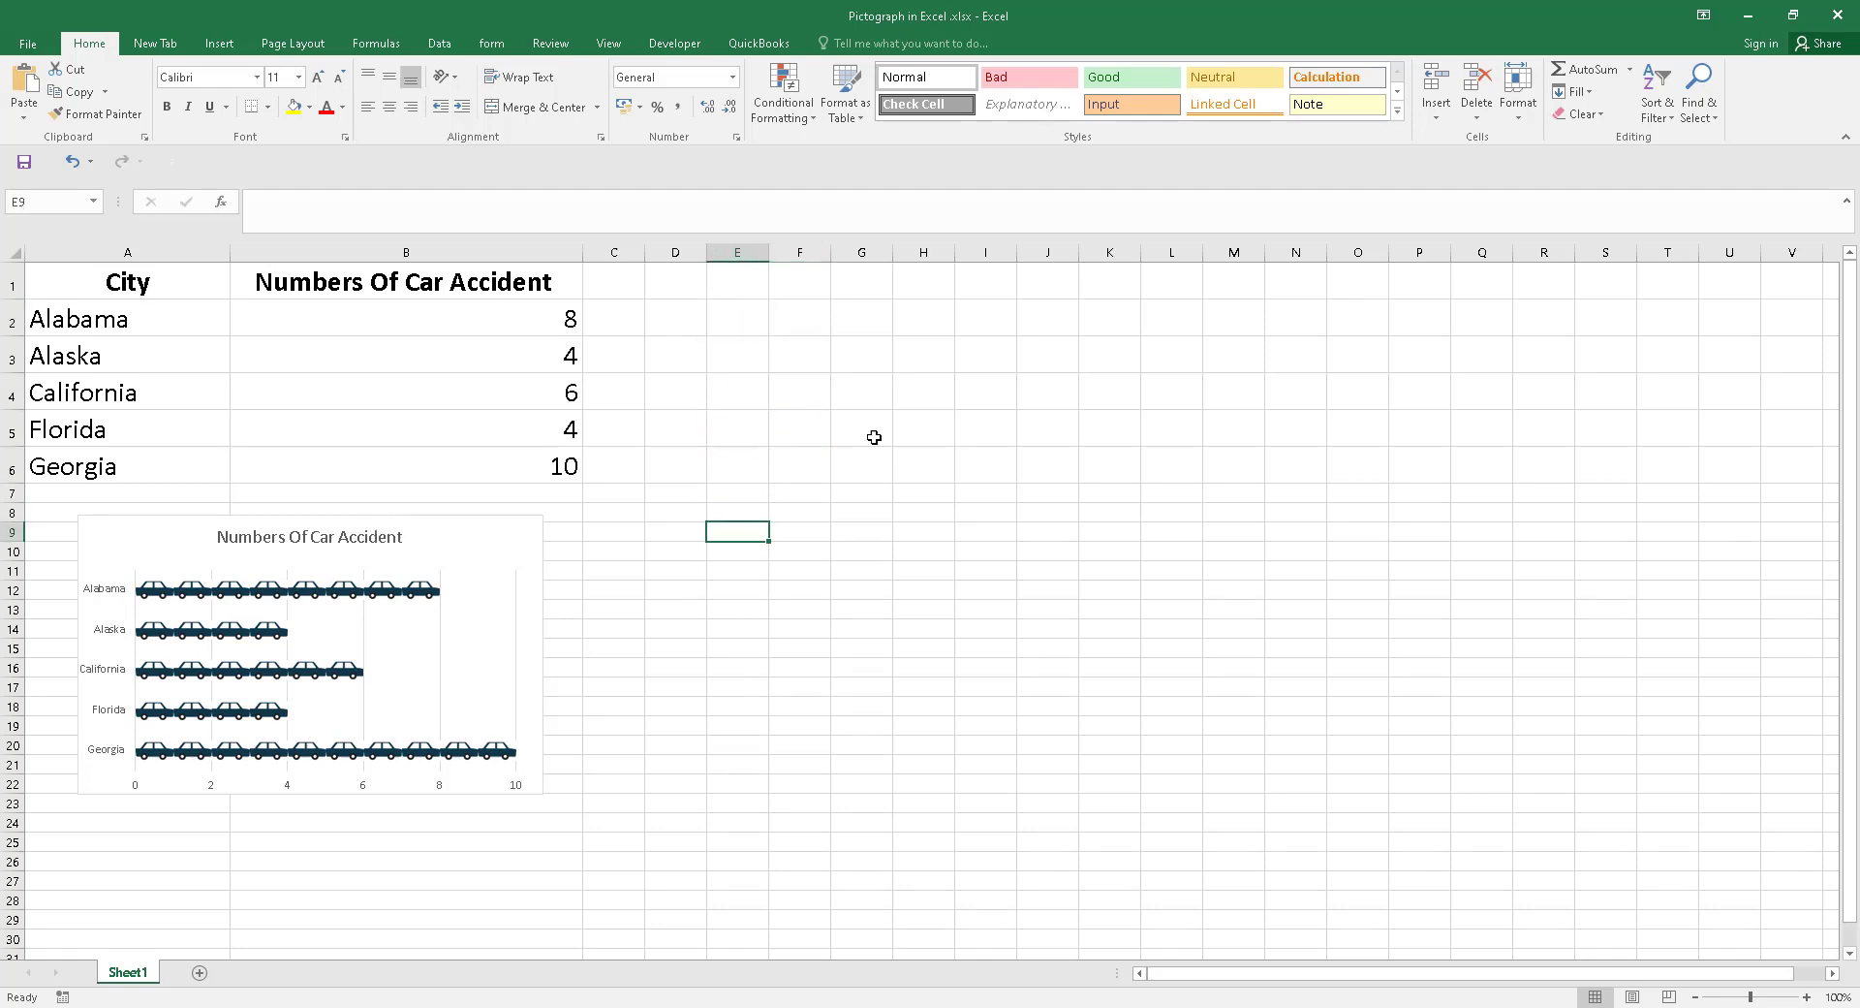
pyautogui.click(863, 390)
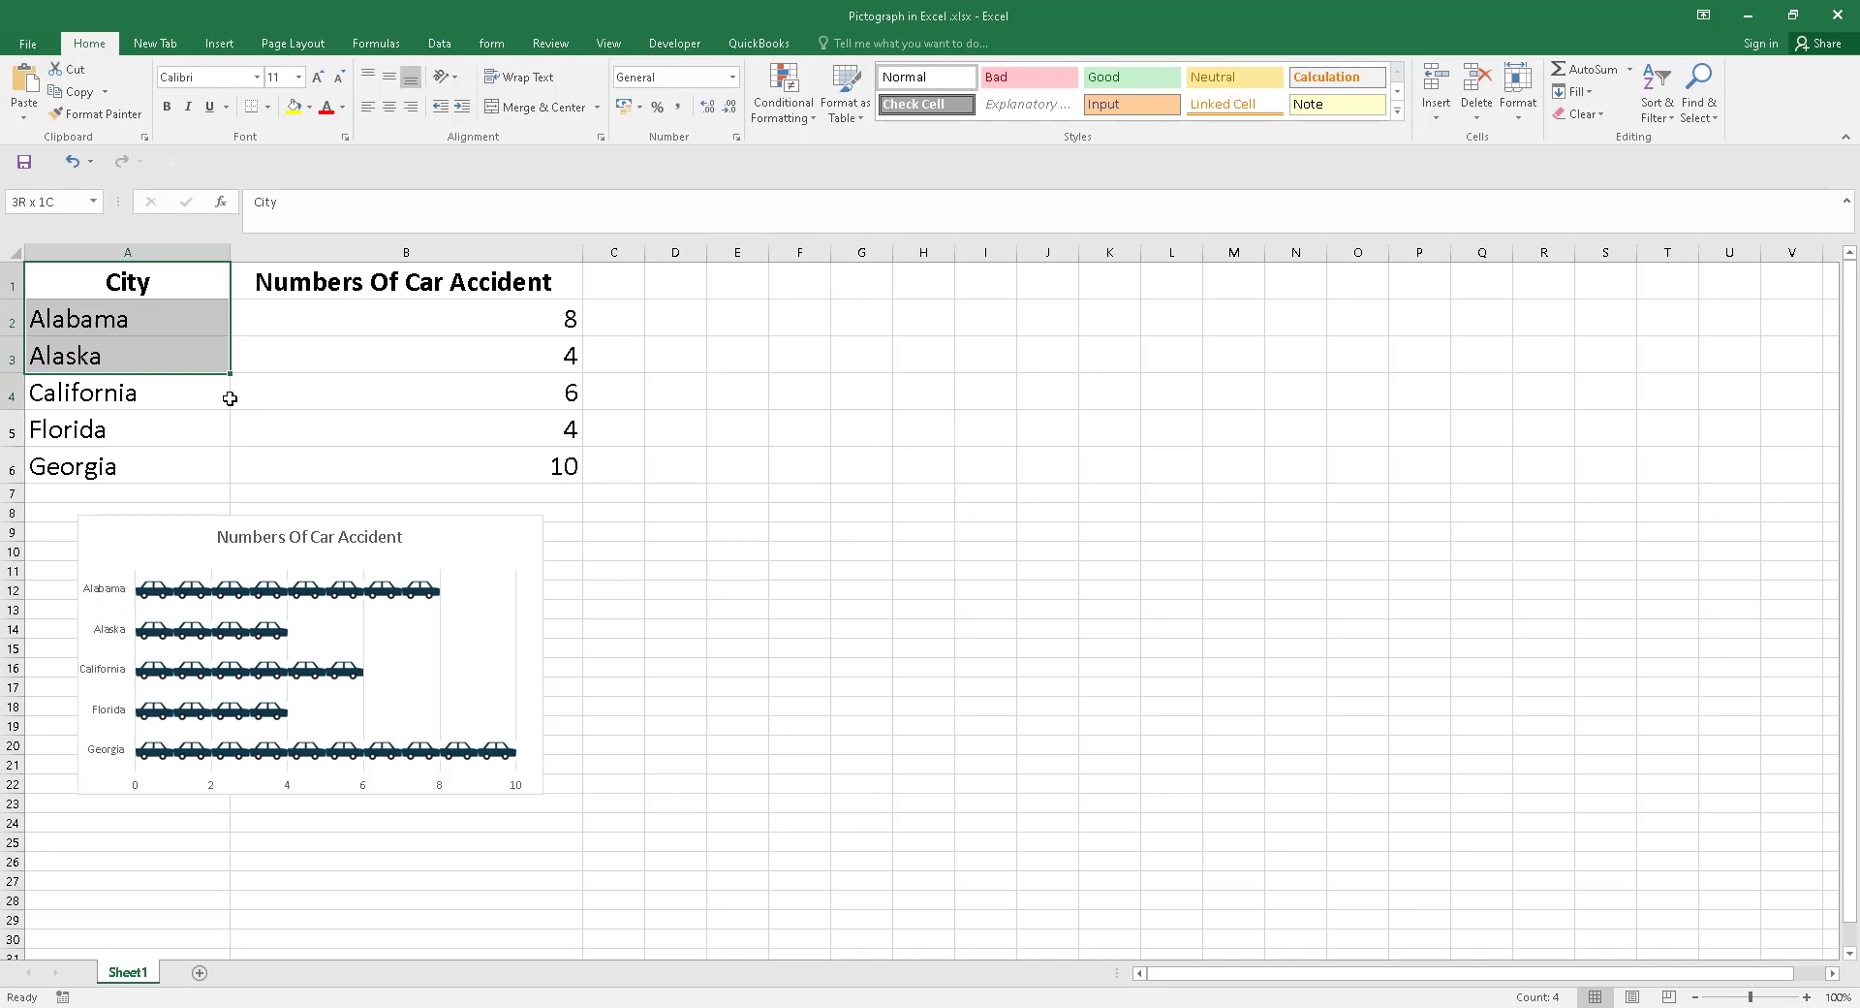
# Insert a Clustered Bar chart from the whole city and accident table (A1:B6).
pyautogui.moveTo(91, 281); pyautogui.dragTo(506, 463)
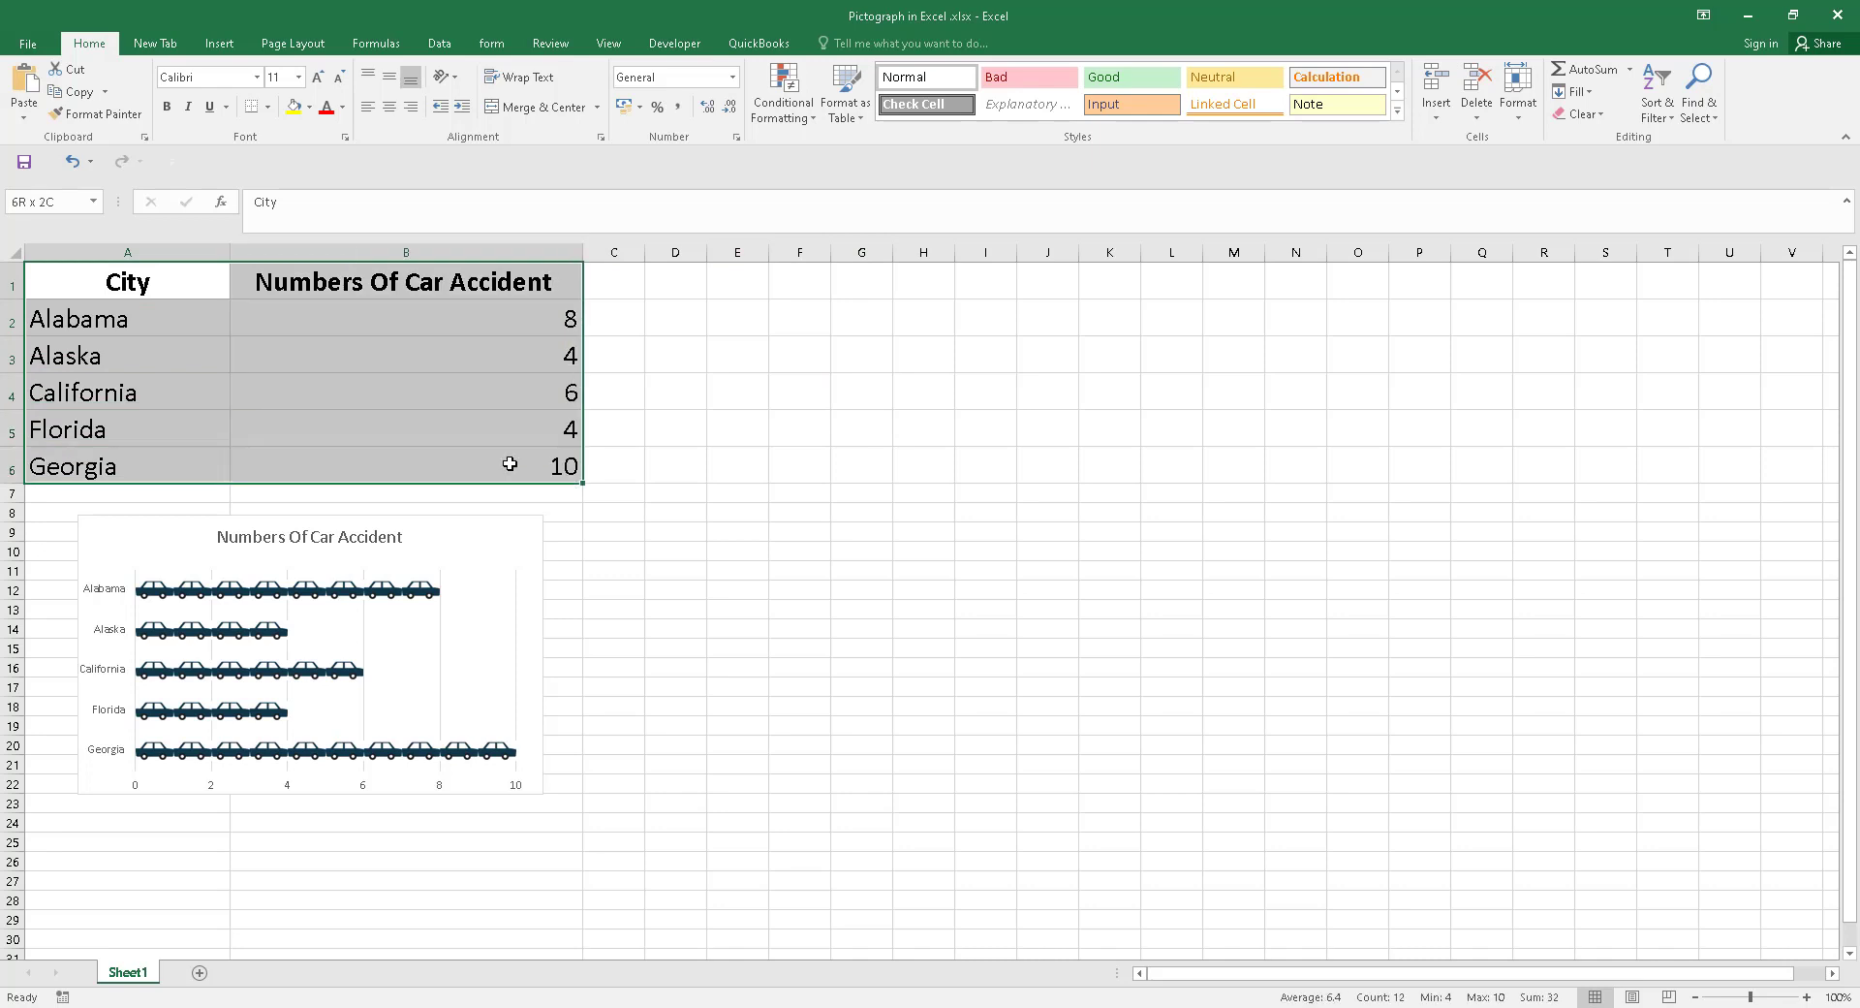
pyautogui.click(217, 45)
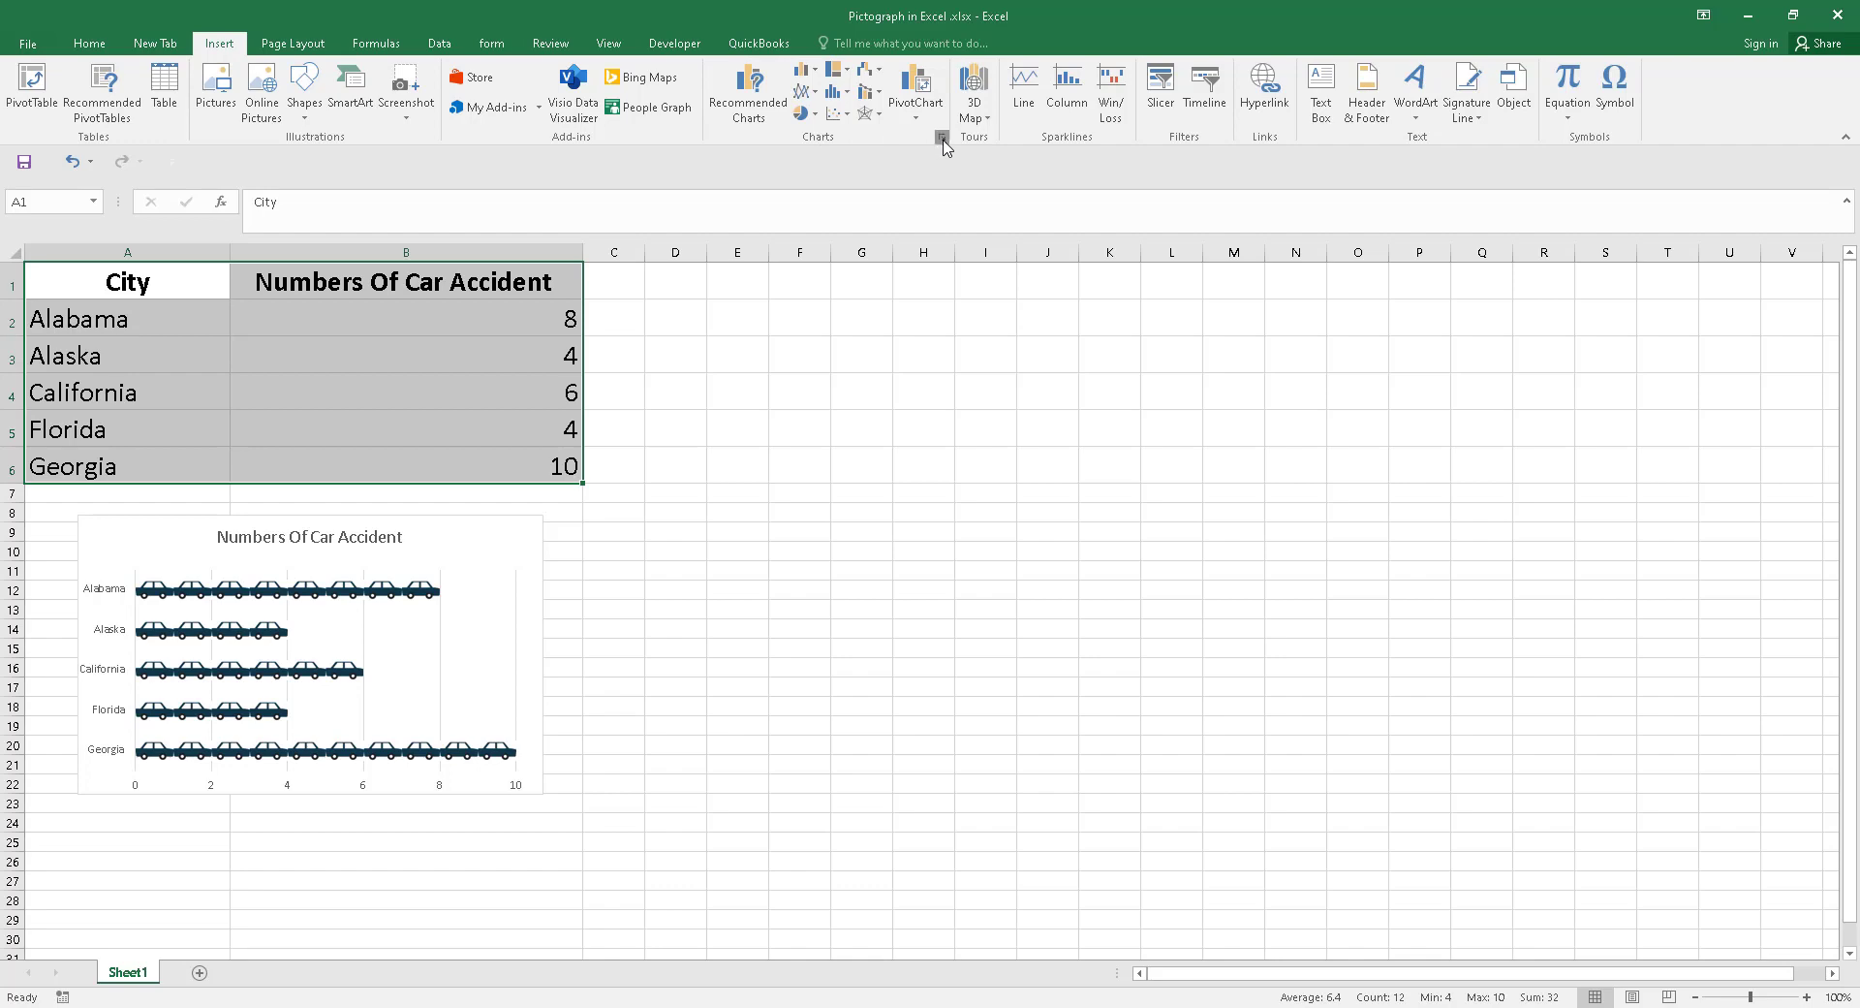
pyautogui.click(942, 138)
pyautogui.click(785, 258)
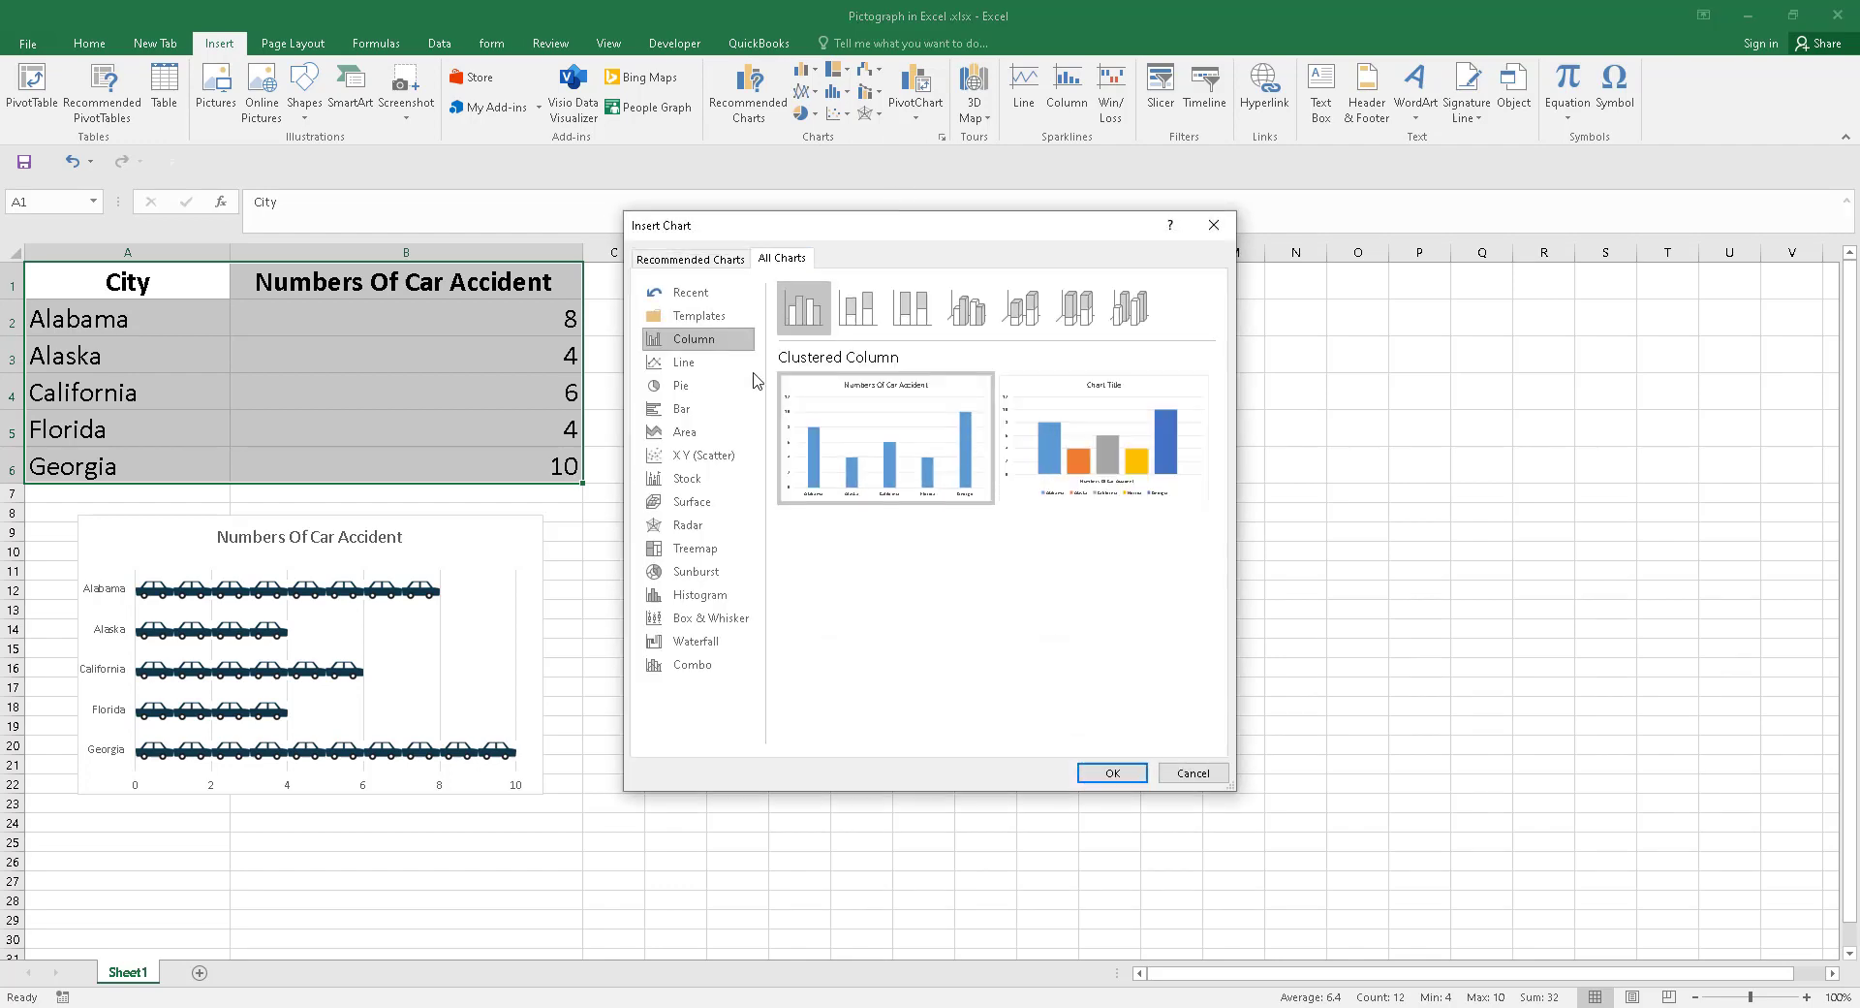
pyautogui.click(699, 416)
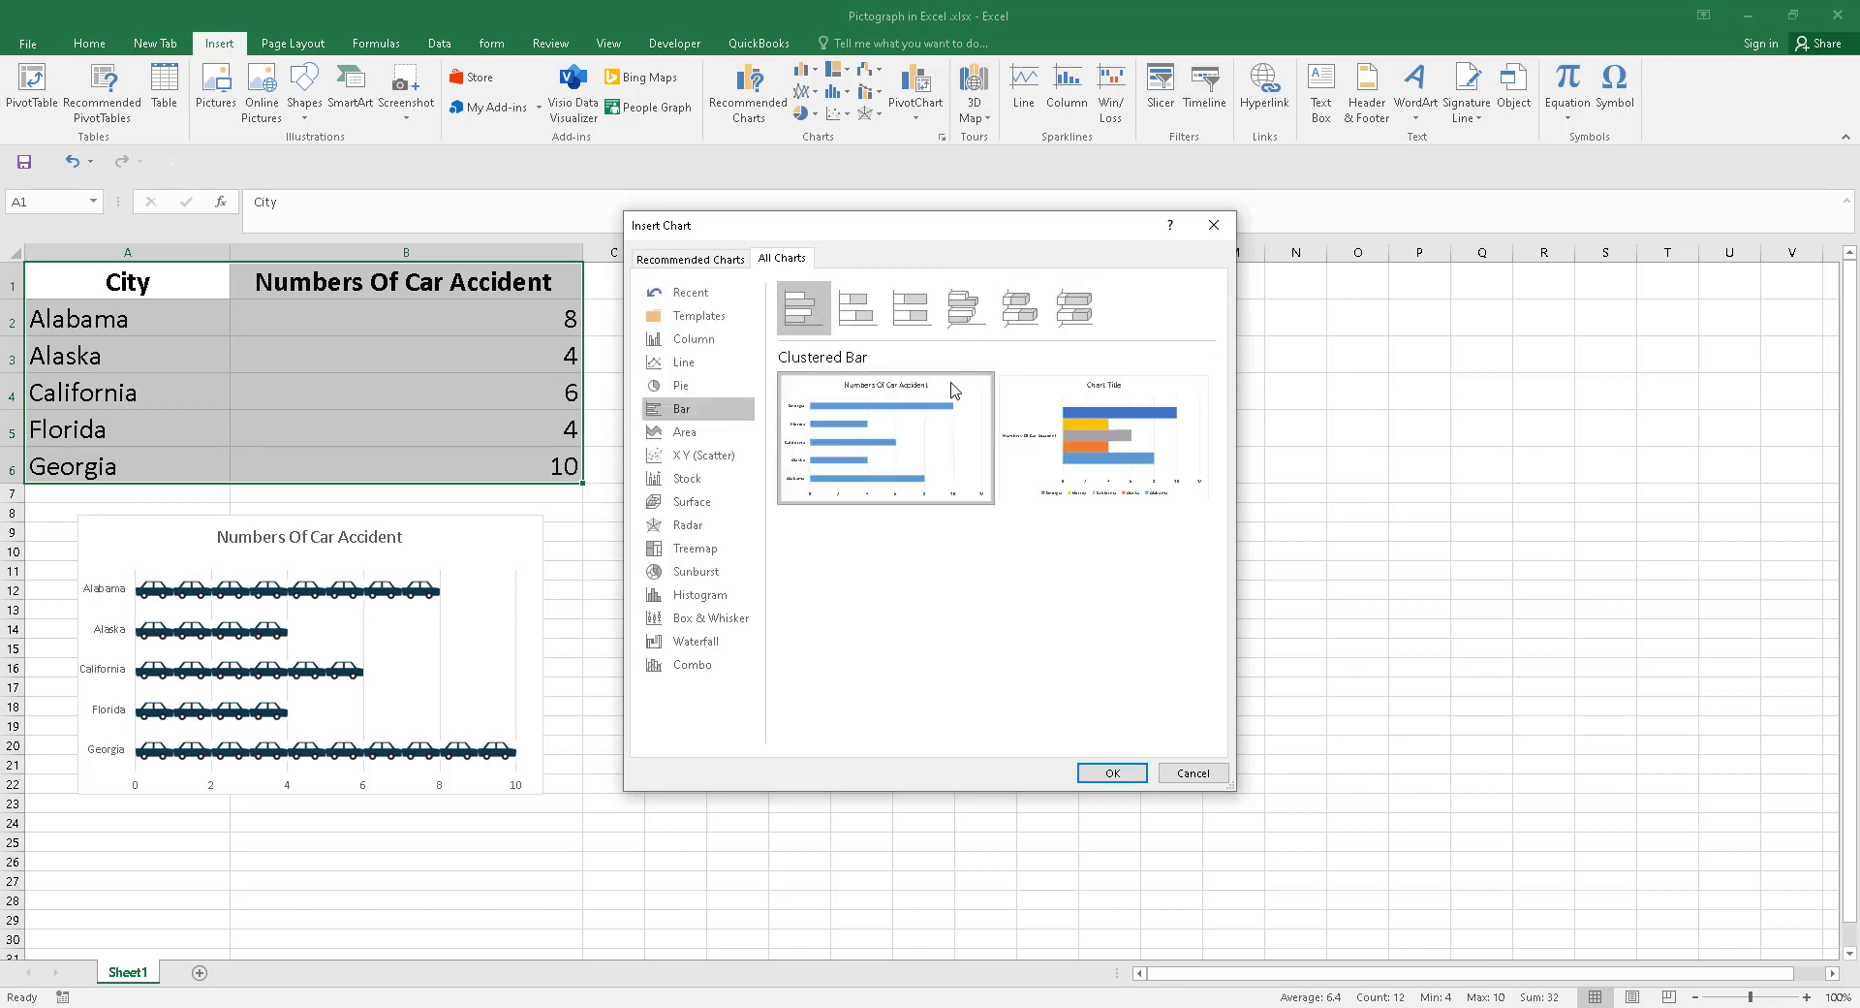
pyautogui.click(1112, 772)
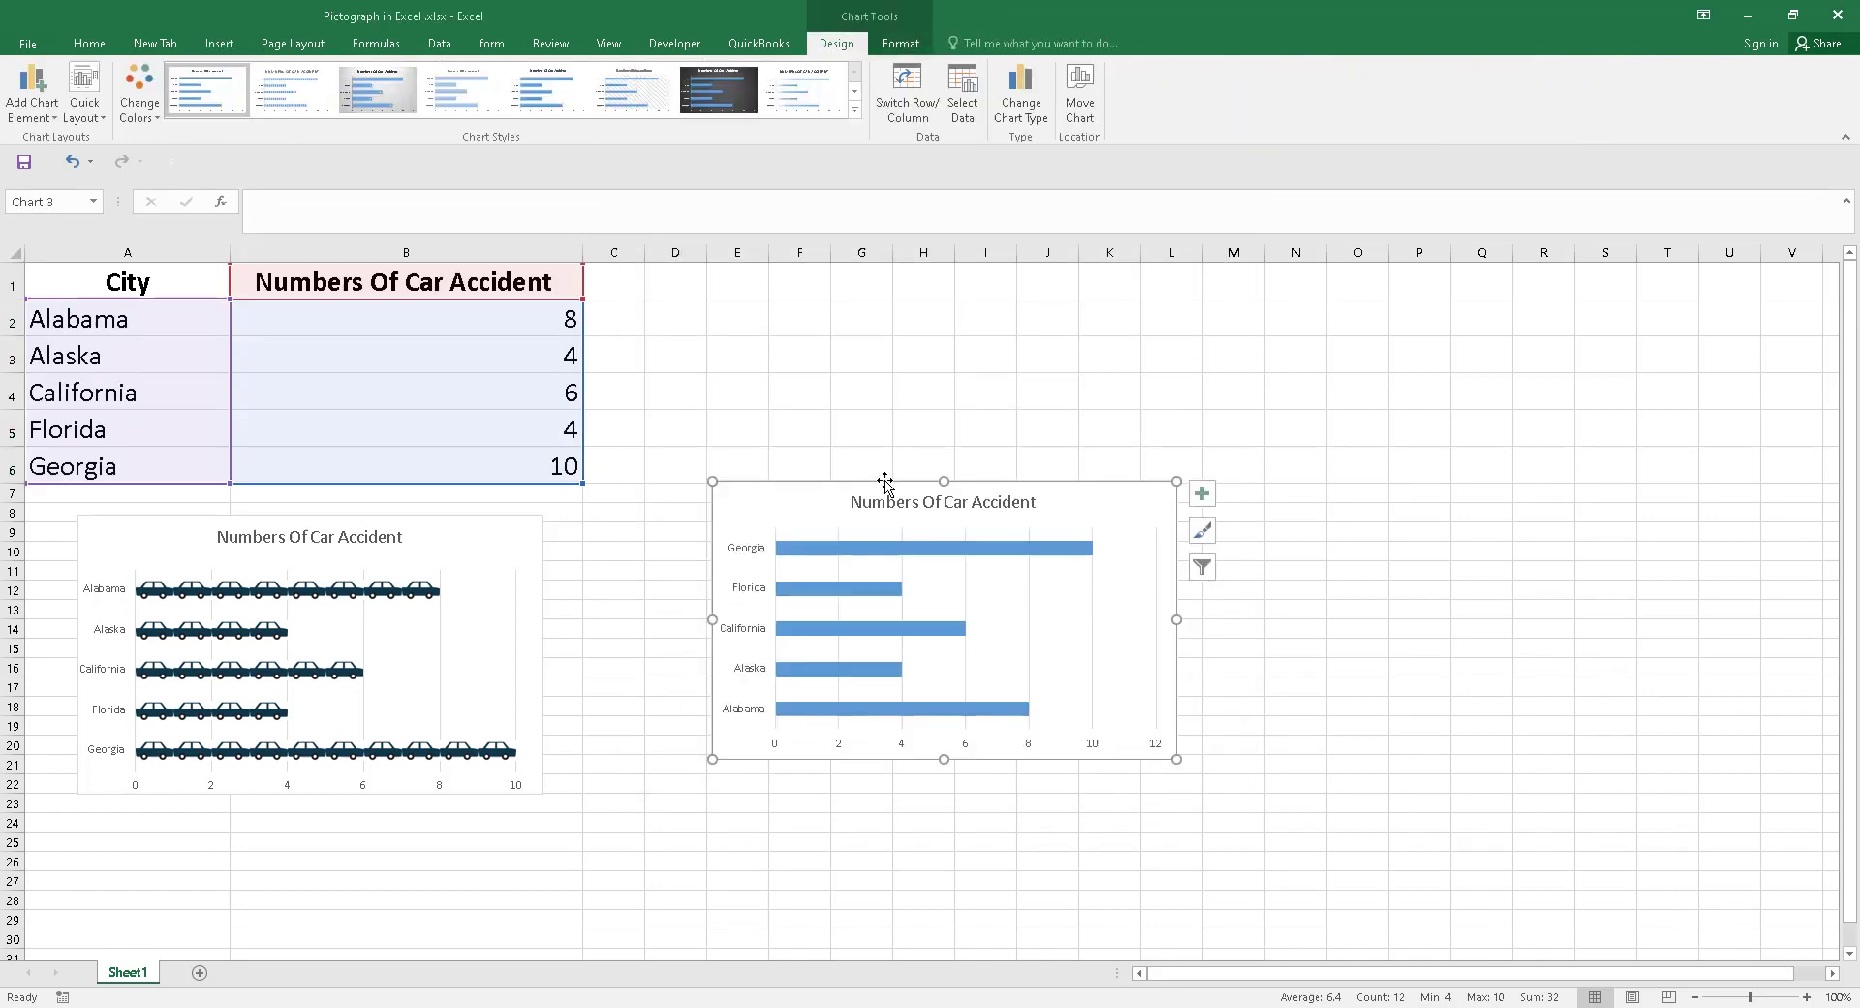
# Move the new bar chart up beside the table and select its bar series.
pyautogui.moveTo(885, 481)
pyautogui.mouseDown()
pyautogui.moveTo(819, 320)
pyautogui.moveTo(841, 325)
pyautogui.mouseUp()
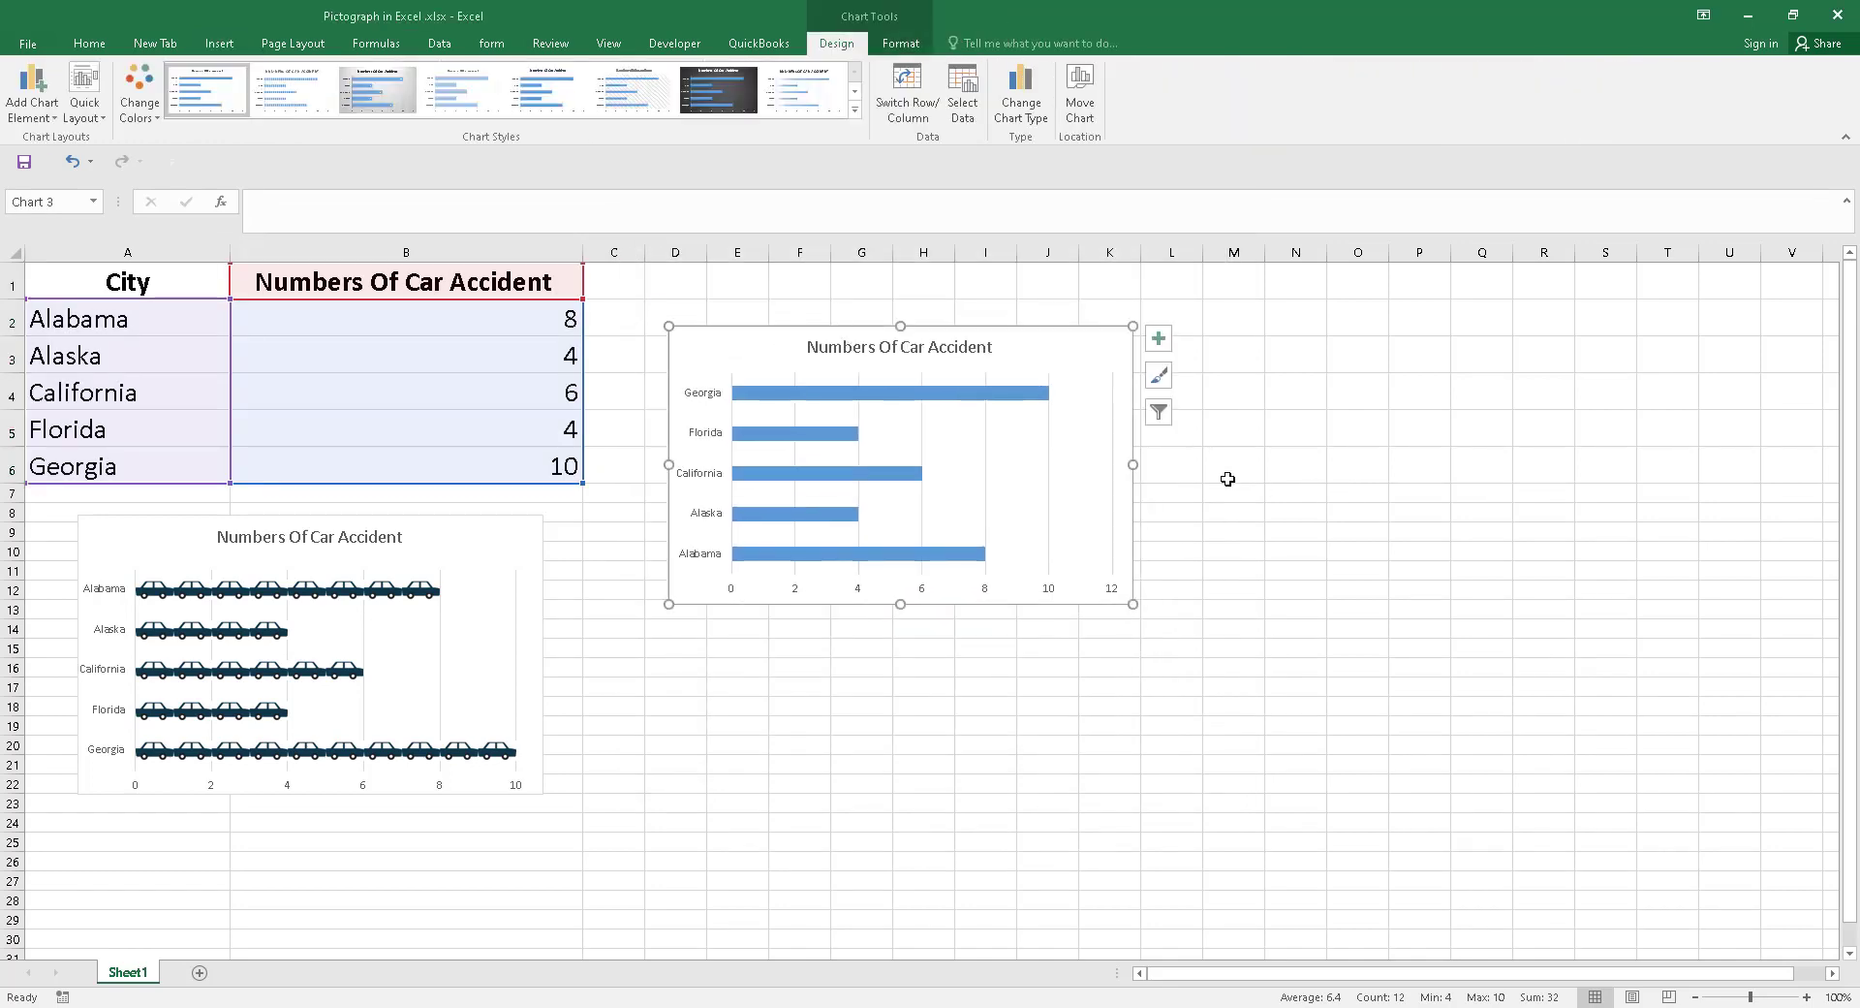
pyautogui.click(1267, 476)
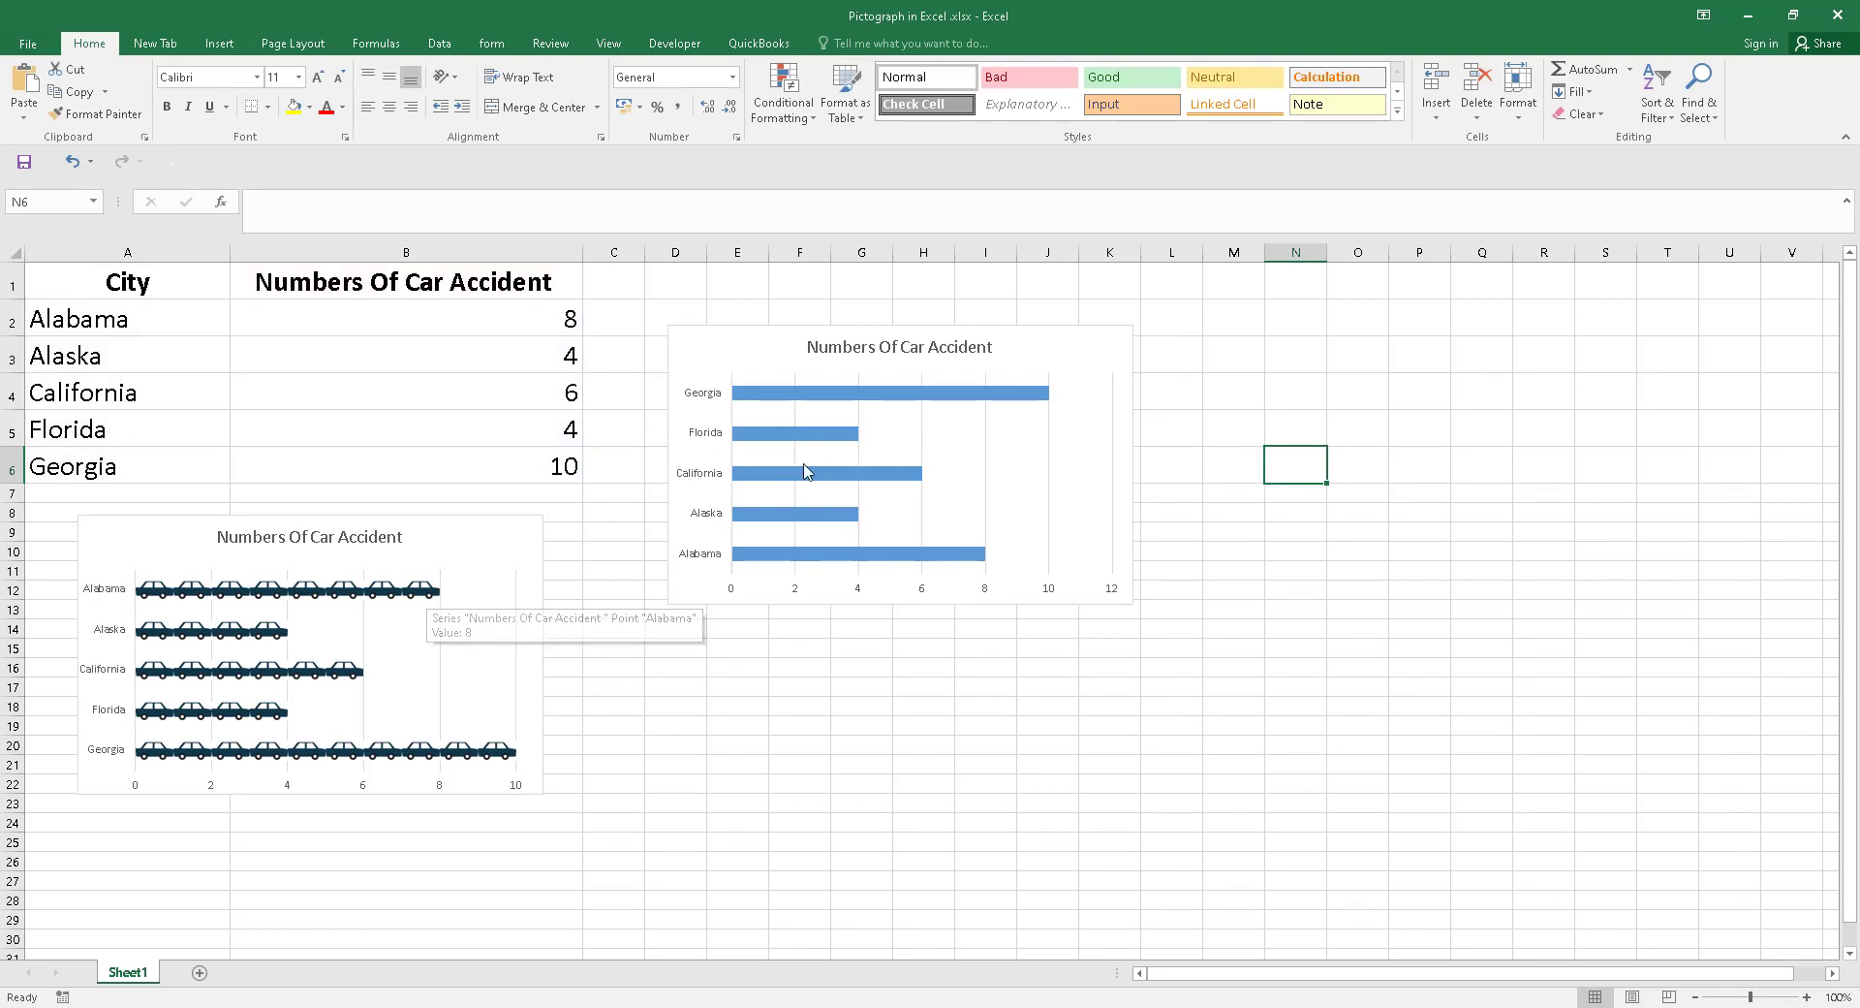
pyautogui.click(830, 405)
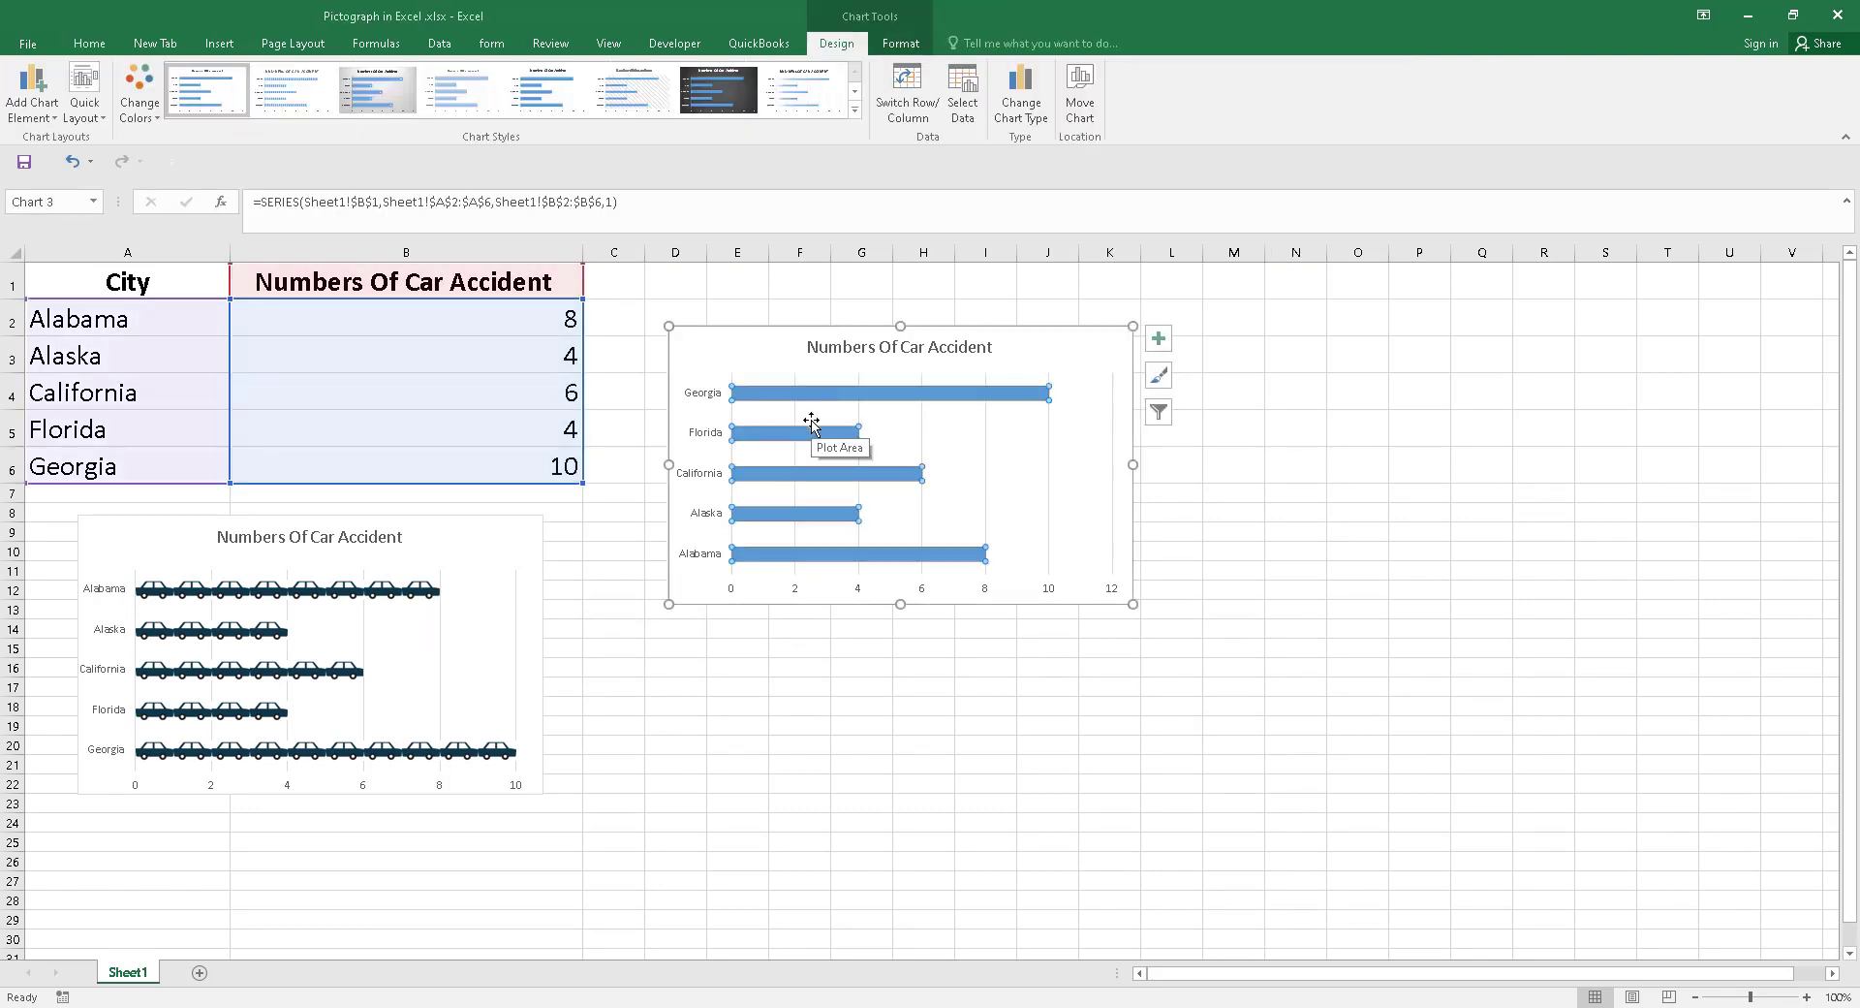
pyautogui.click(973, 453)
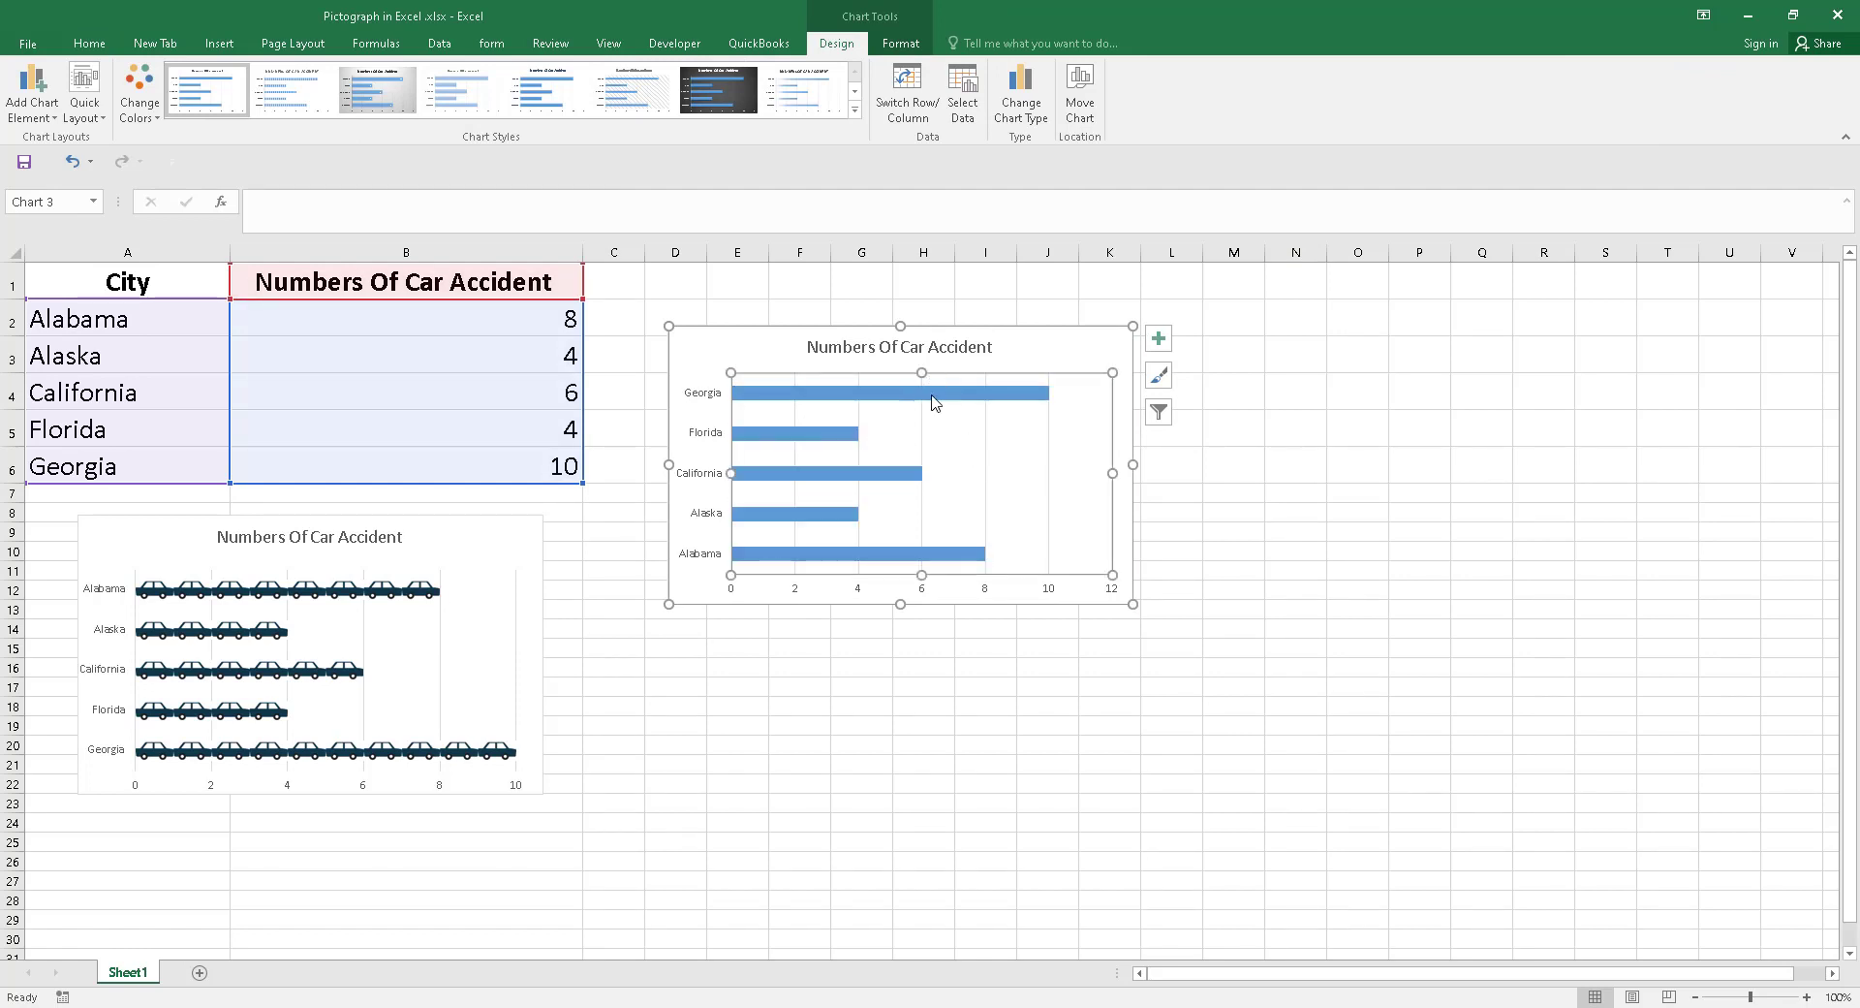
pyautogui.click(961, 397)
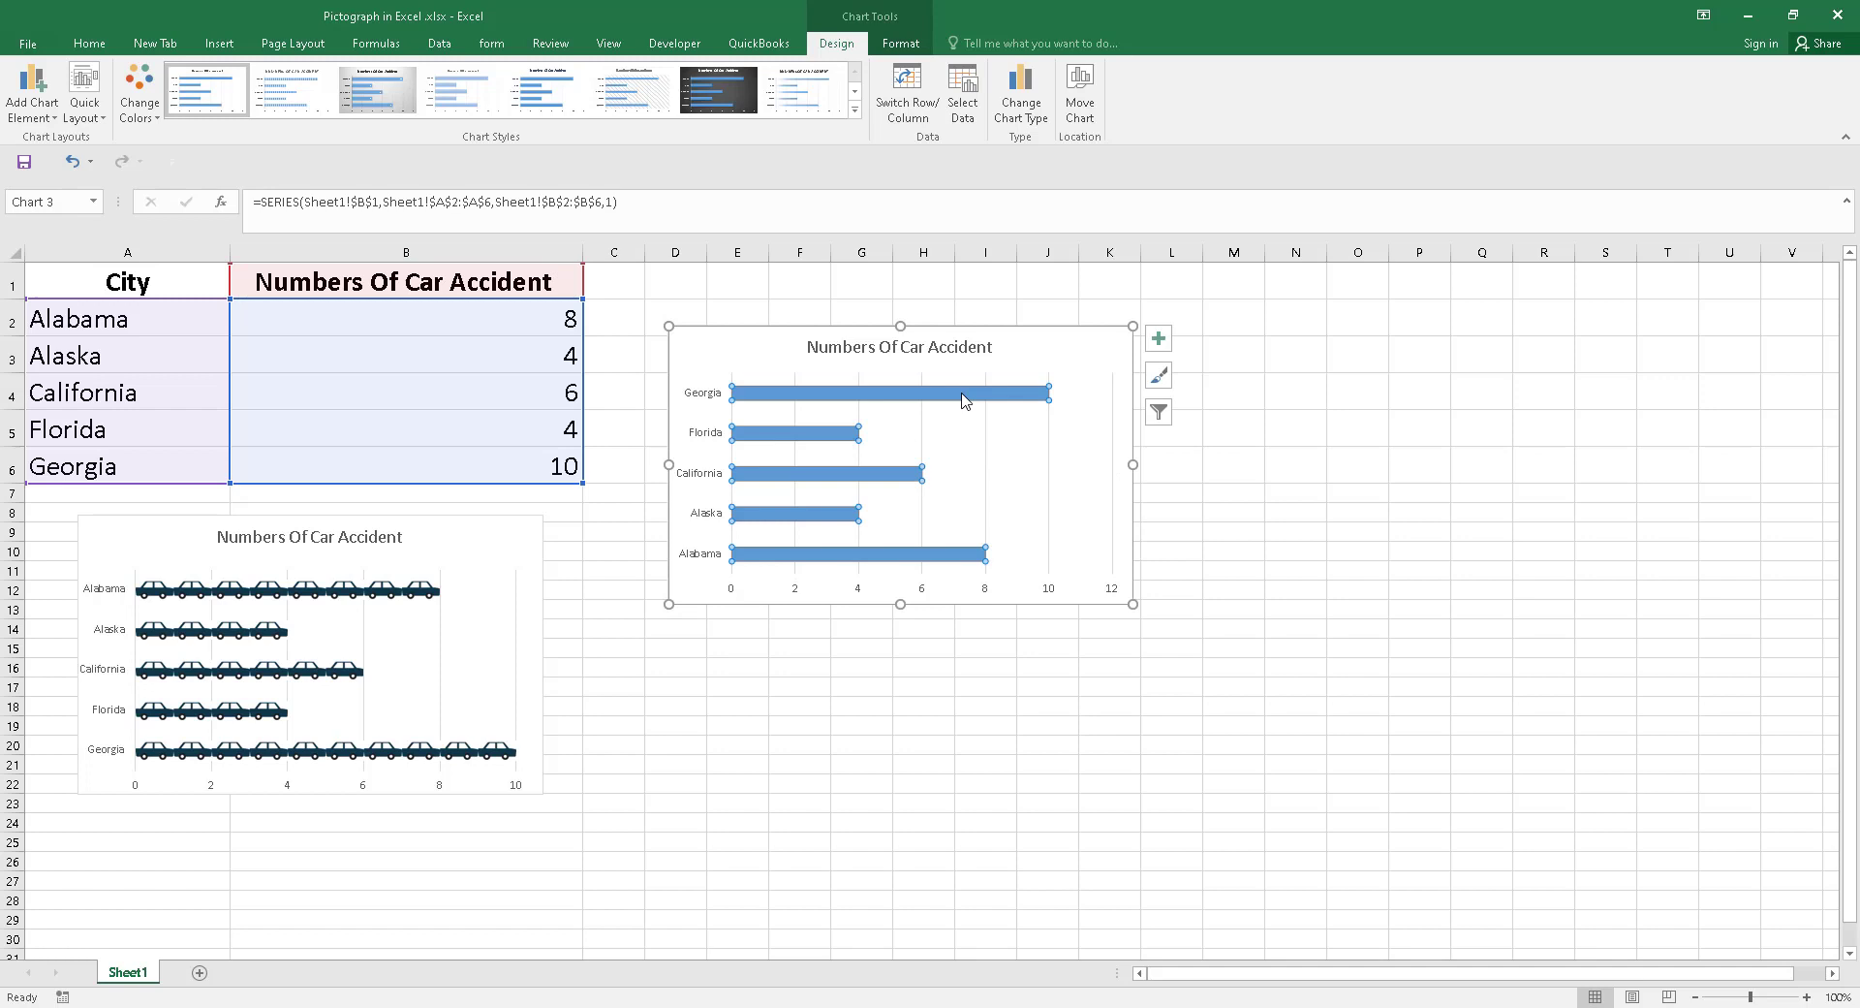
# Set the bar series fill to Picture or texture fill in Format Data Series.
pyautogui.rightClick(964, 400)
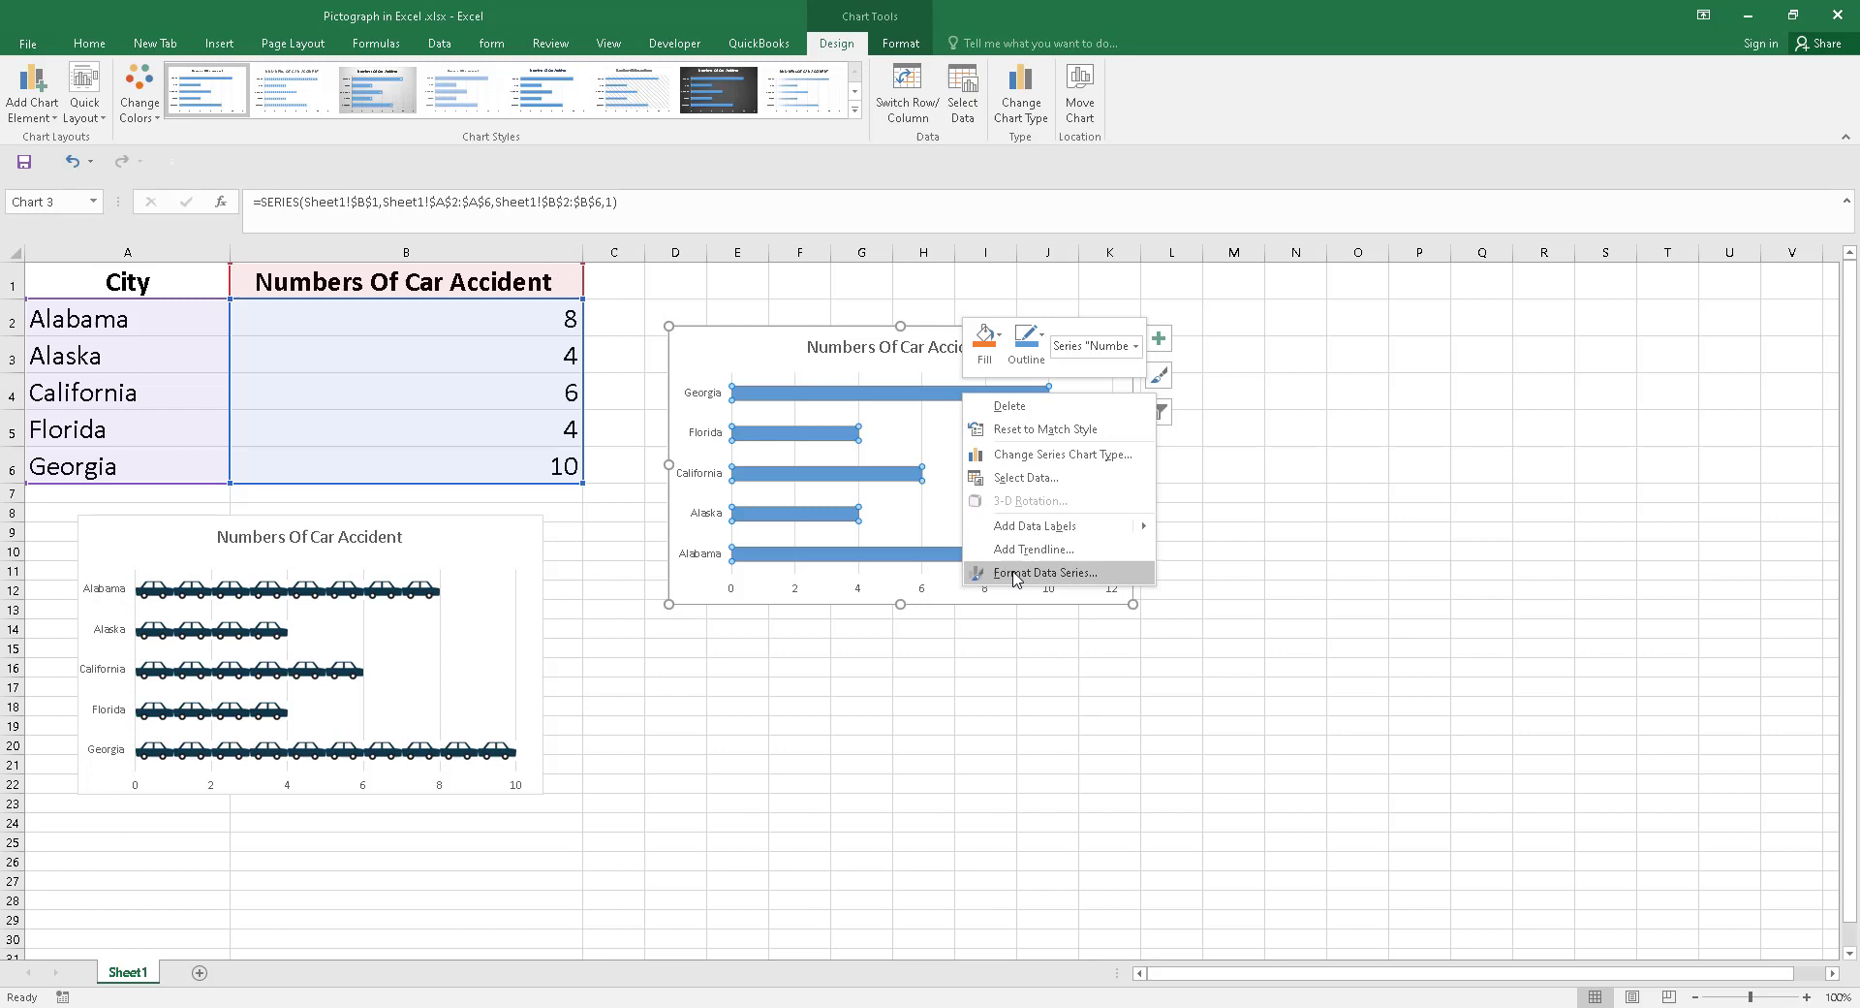
pyautogui.click(1016, 573)
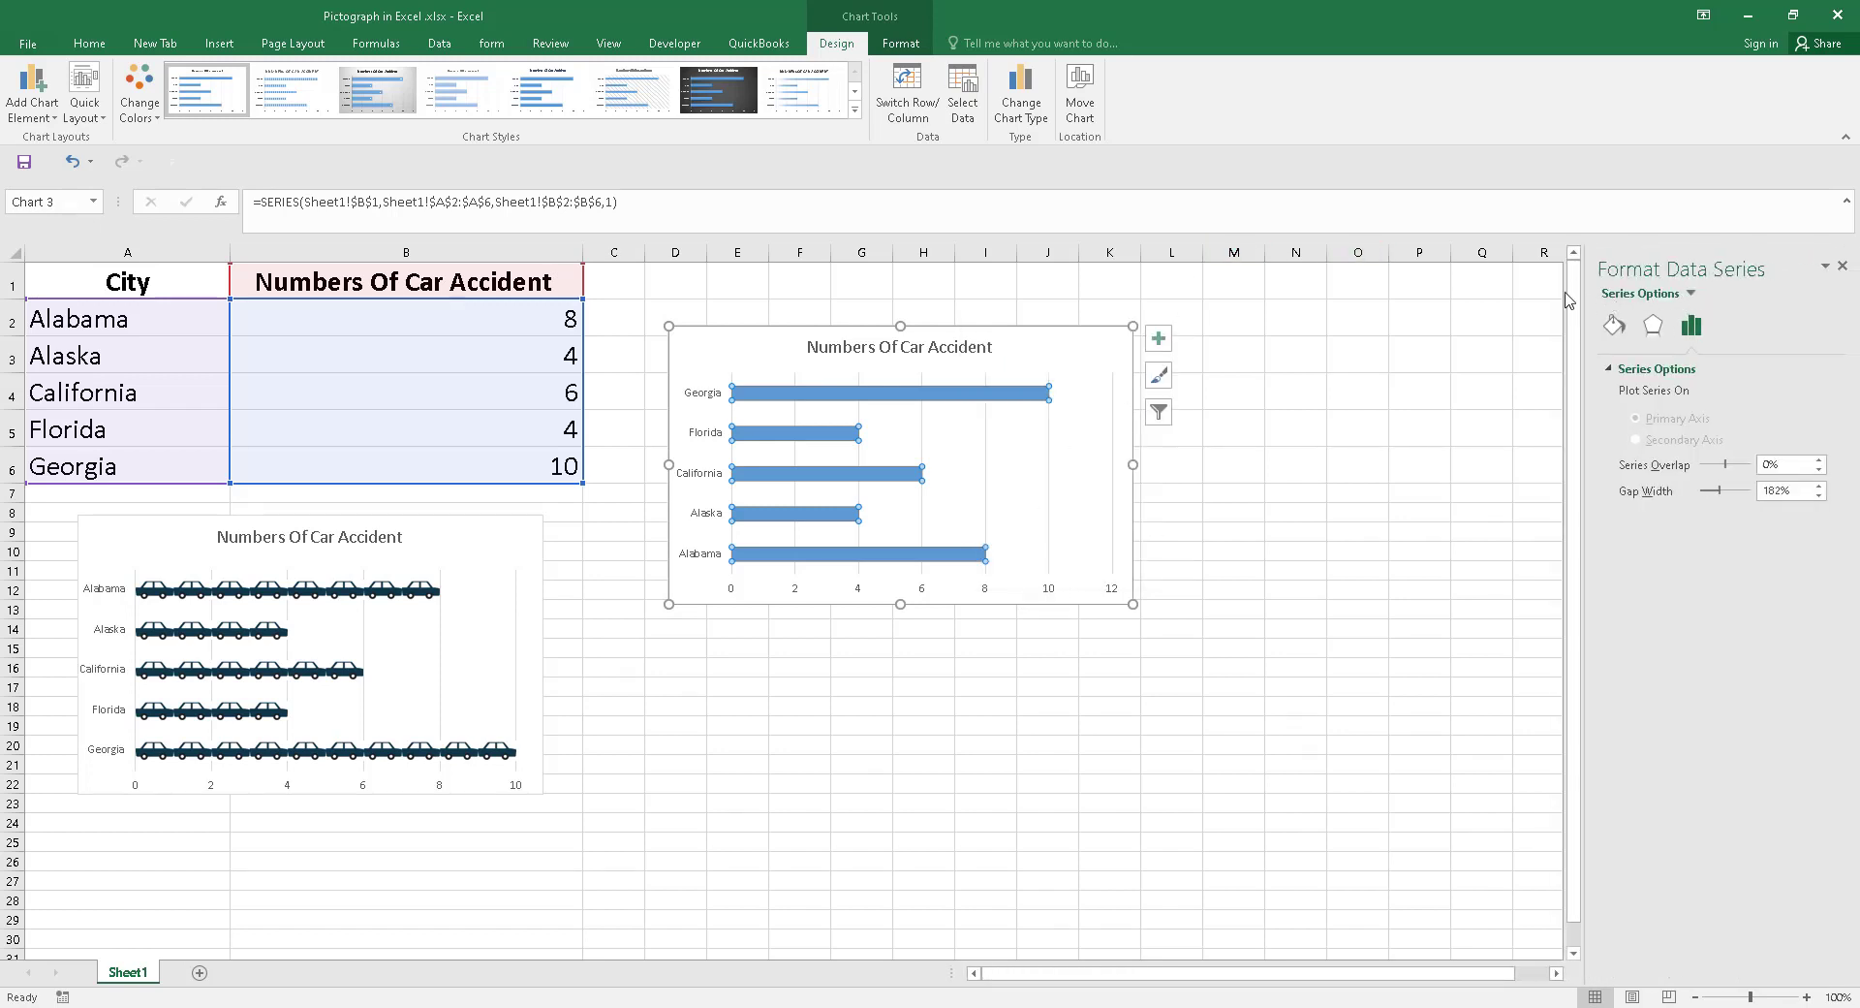
pyautogui.click(1614, 328)
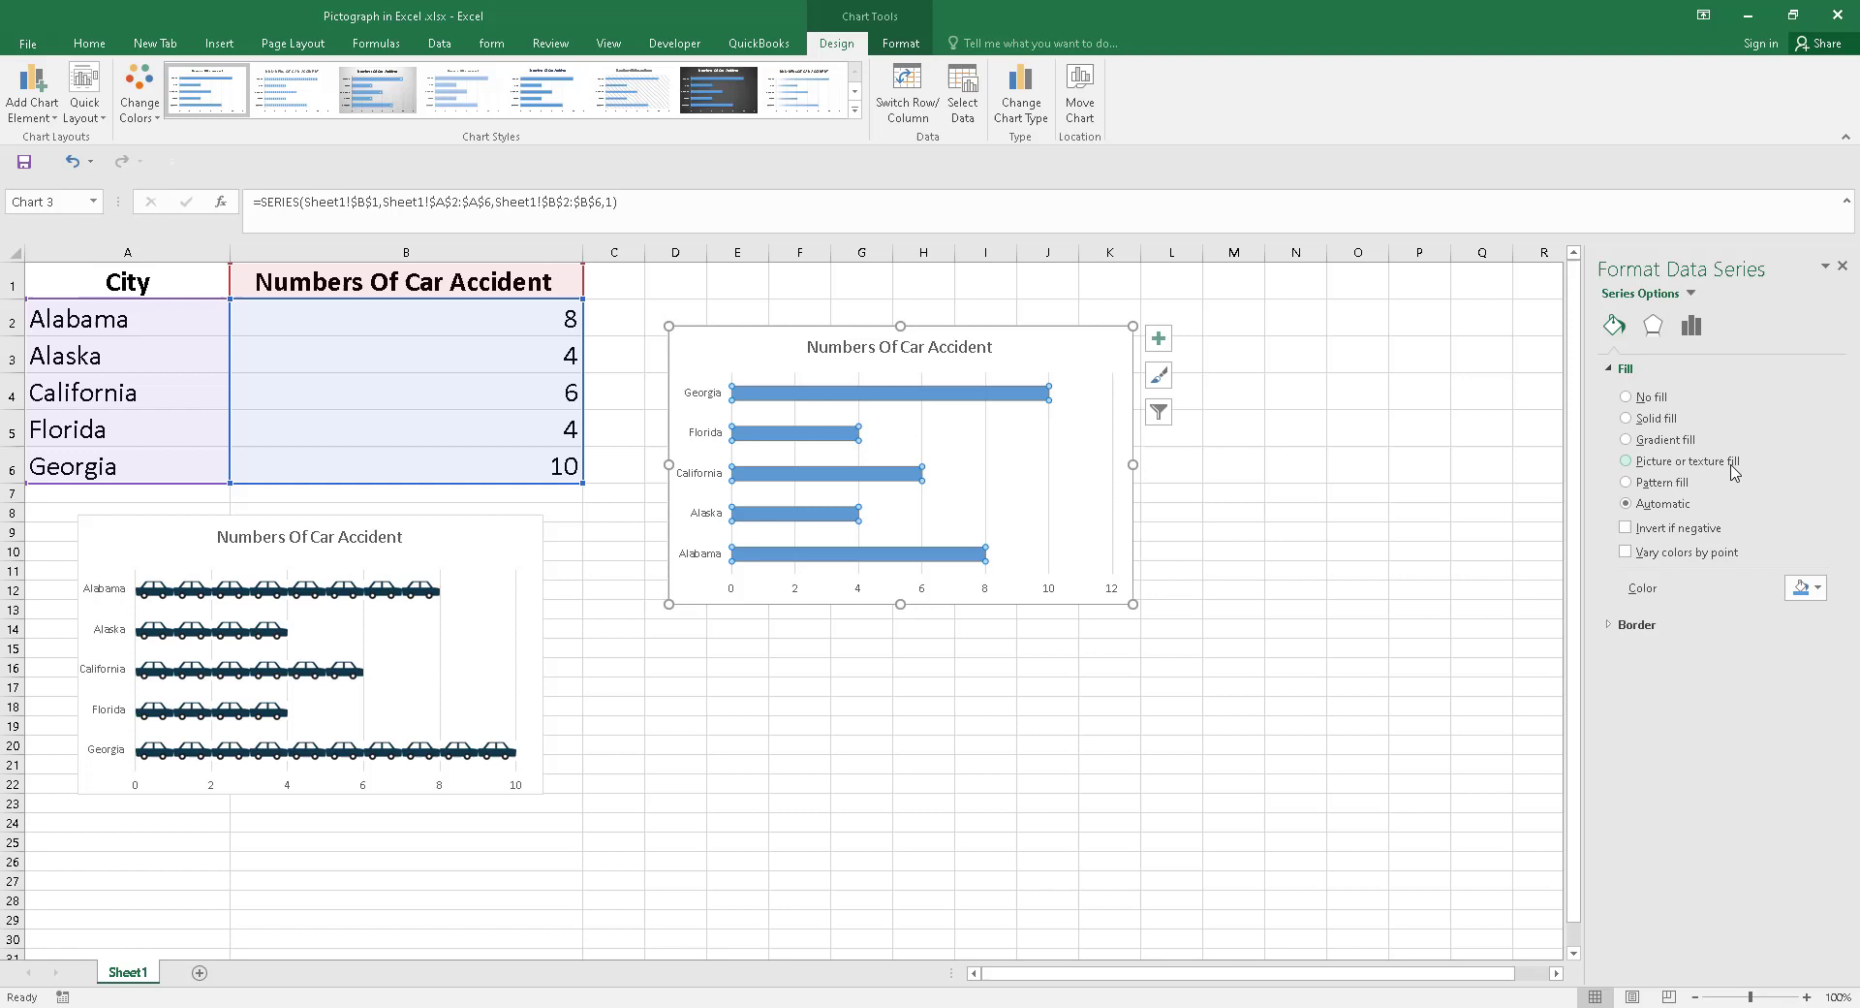
pyautogui.click(1628, 461)
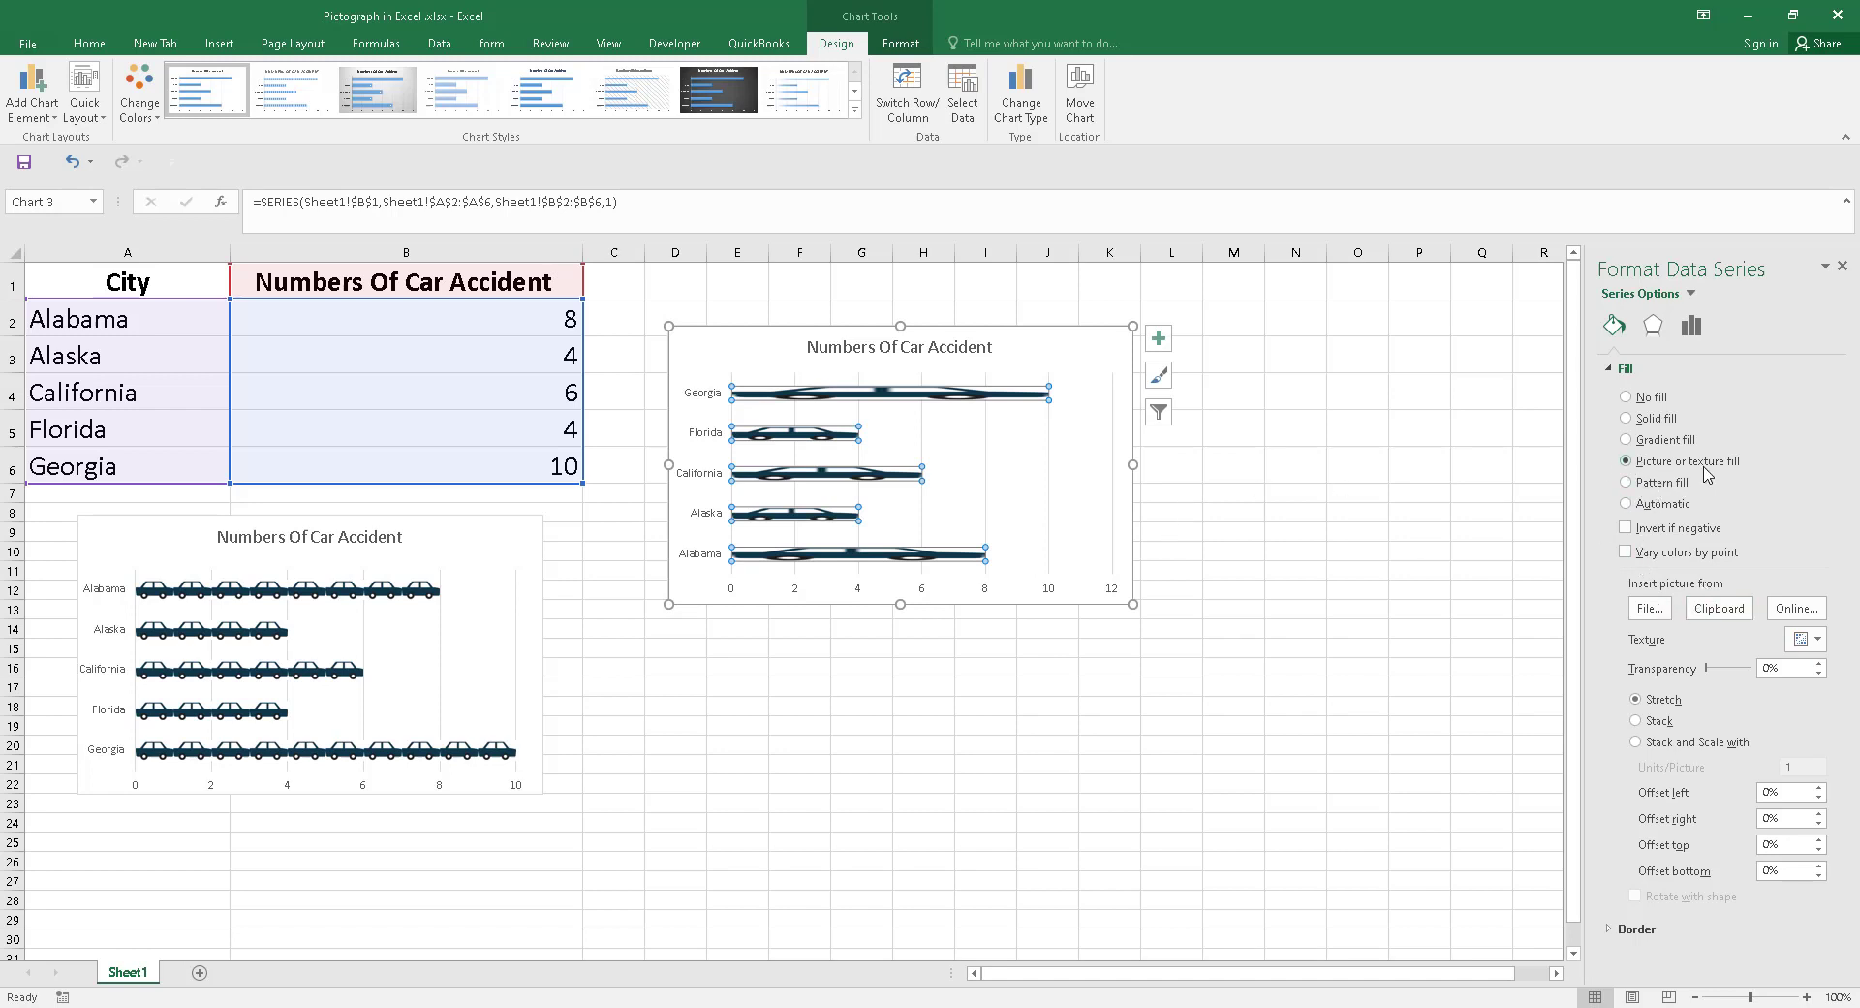
# Fill the bars with the Pictograph.PNG car image from the Desktop.
pyautogui.click(1649, 609)
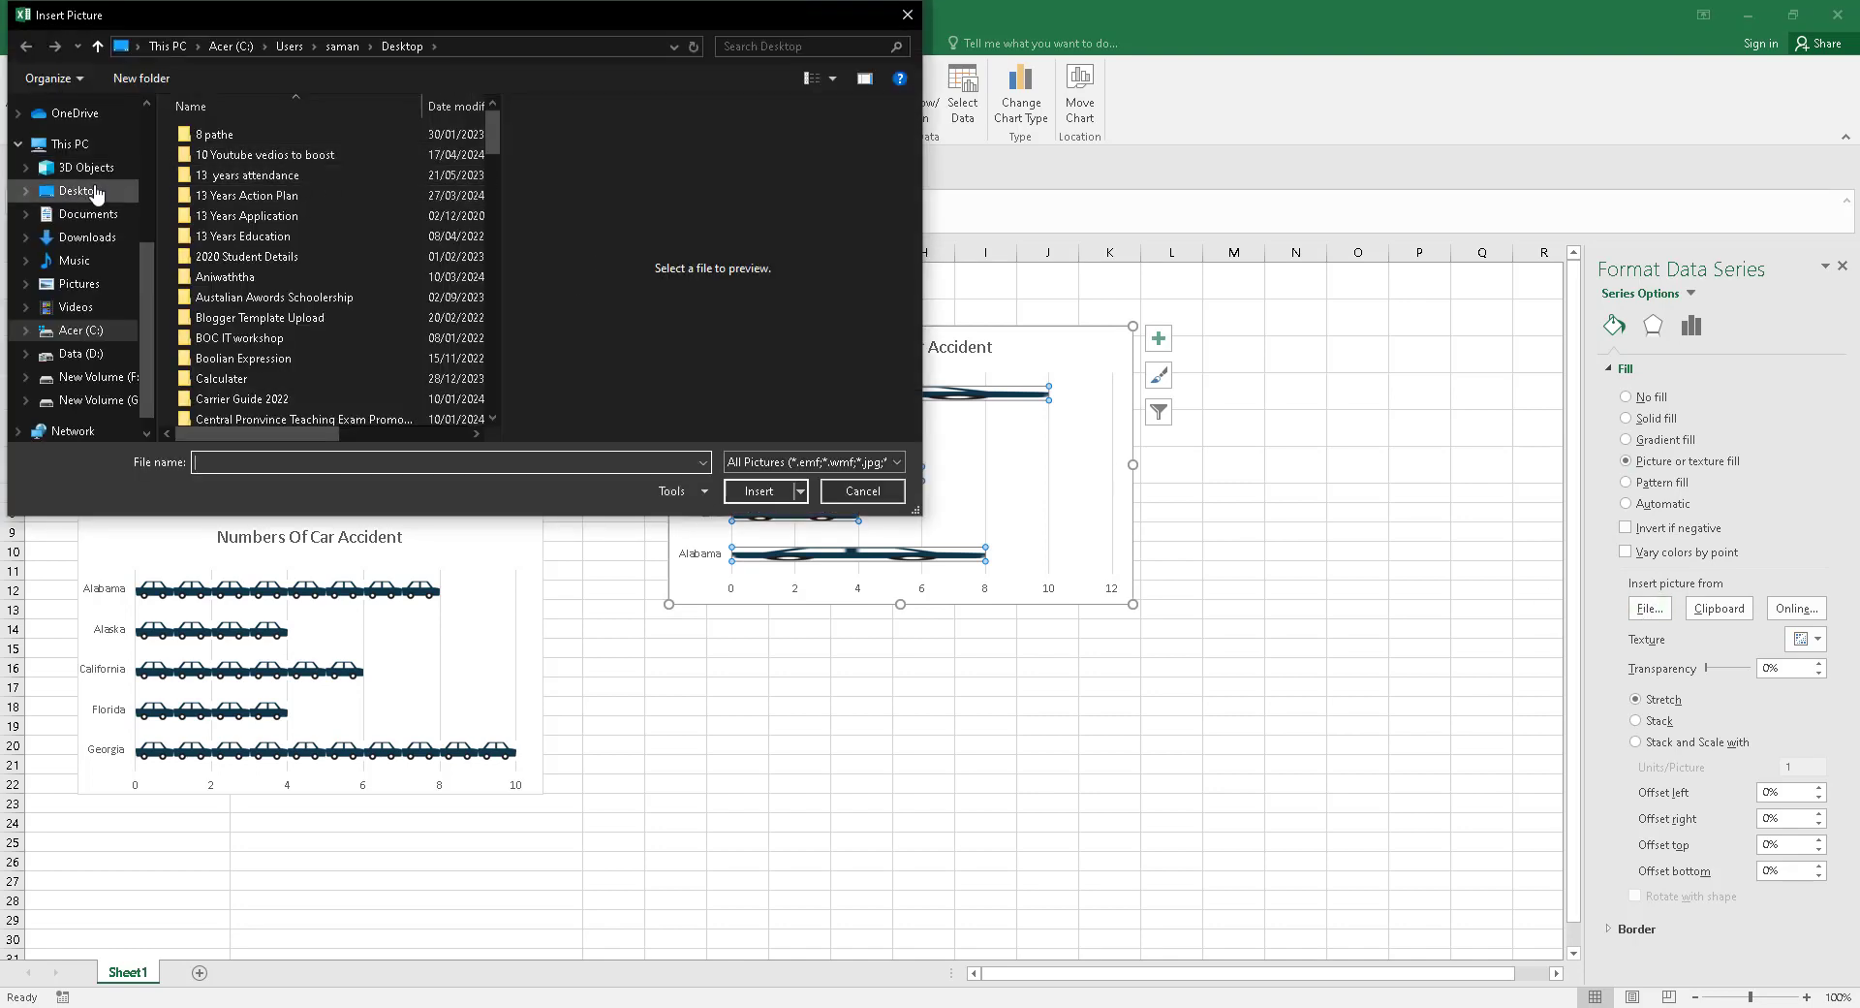
pyautogui.click(82, 190)
pyautogui.moveTo(492, 124); pyautogui.dragTo(490, 399)
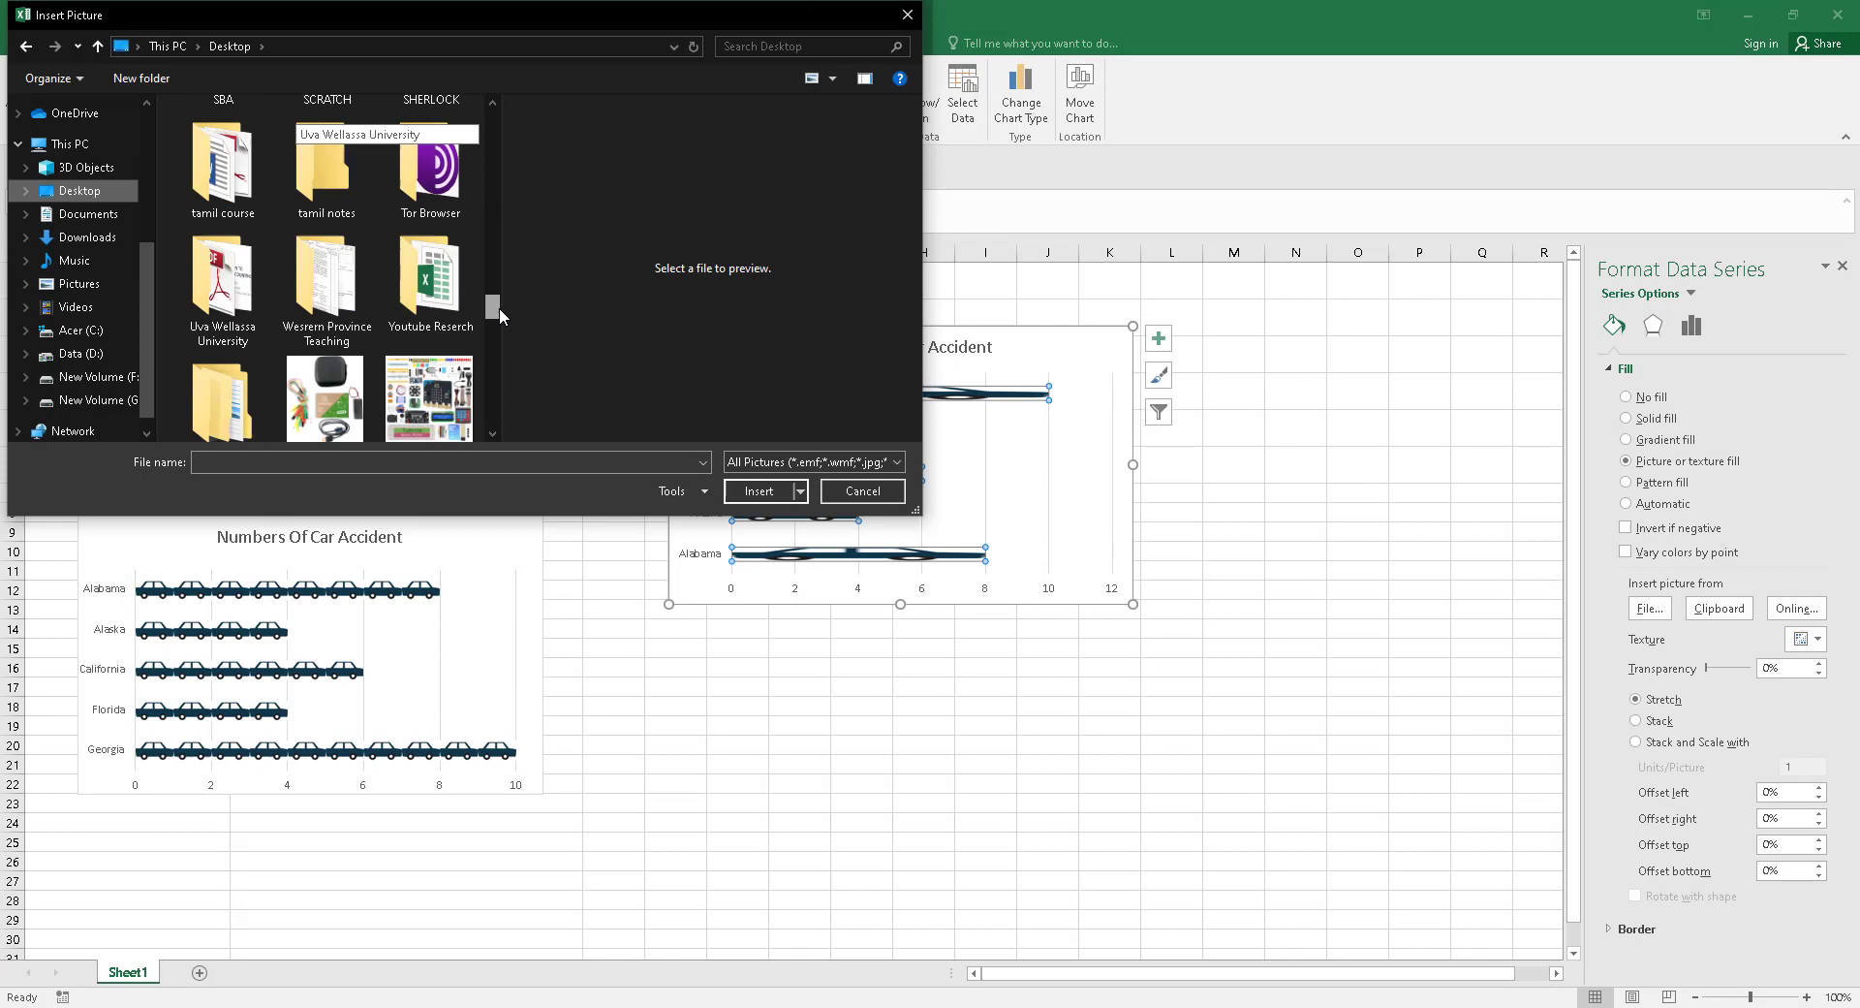
pyautogui.click(238, 232)
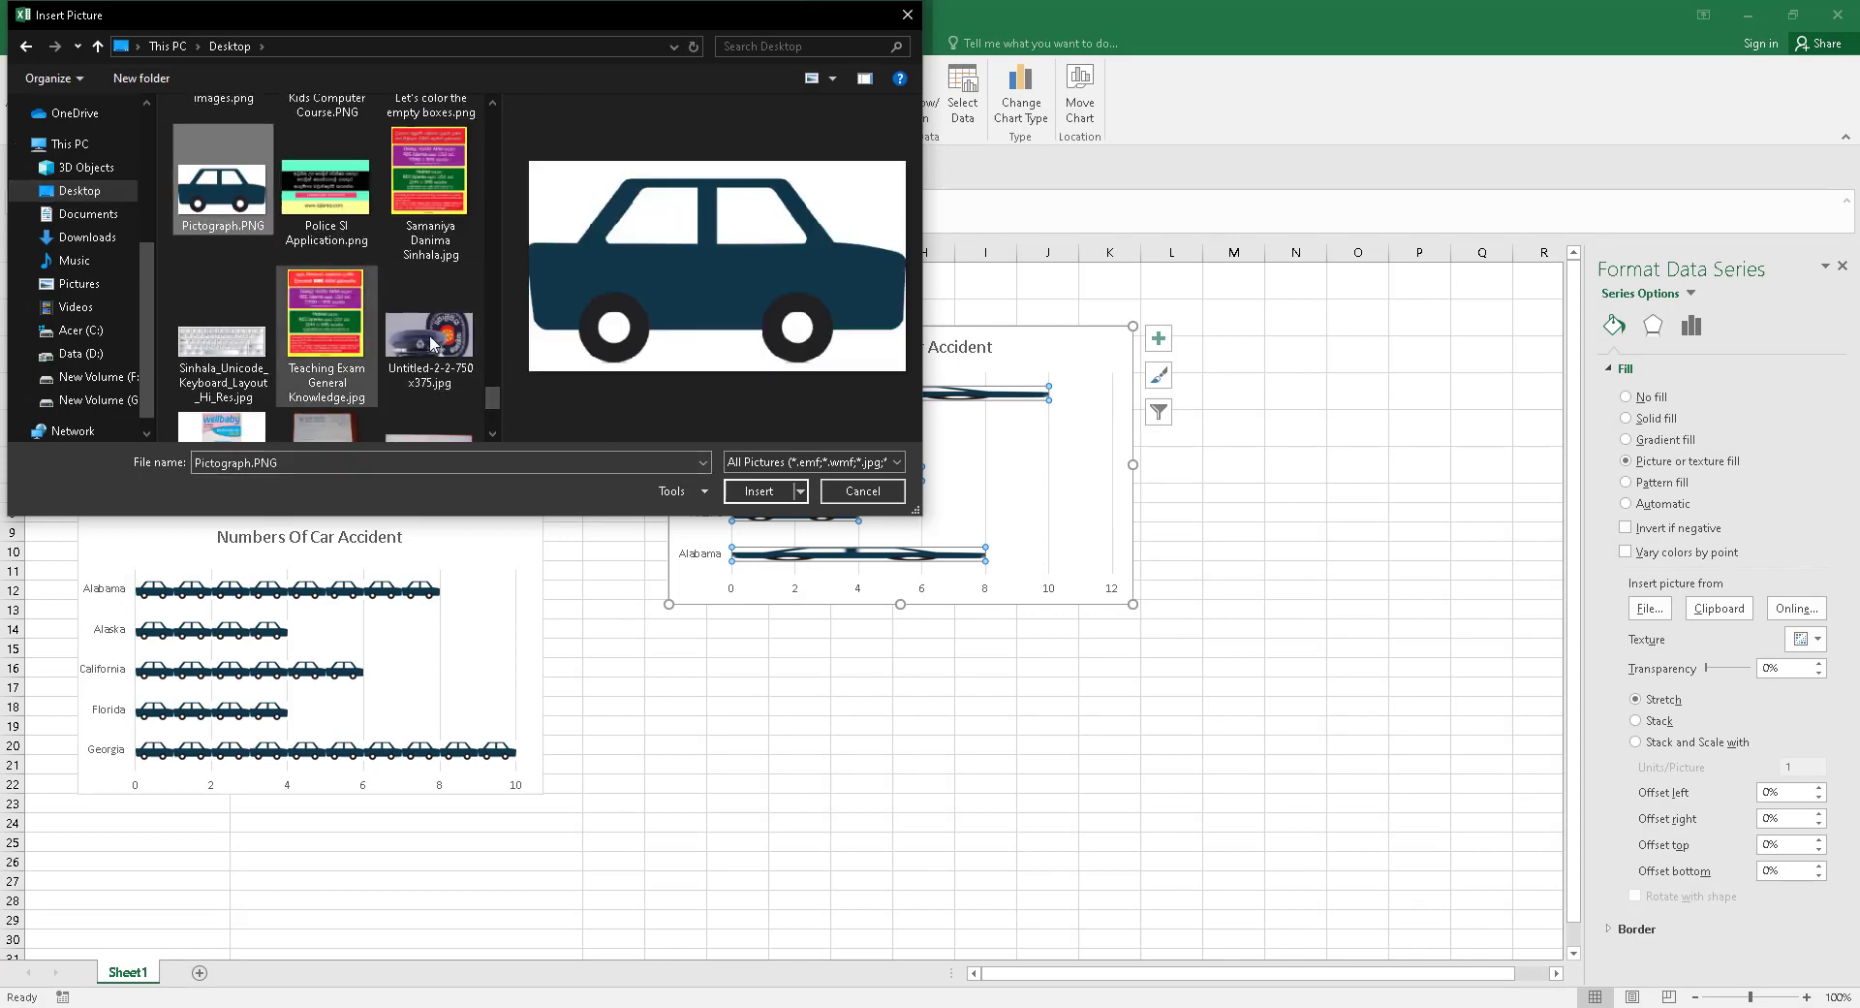
pyautogui.click(753, 491)
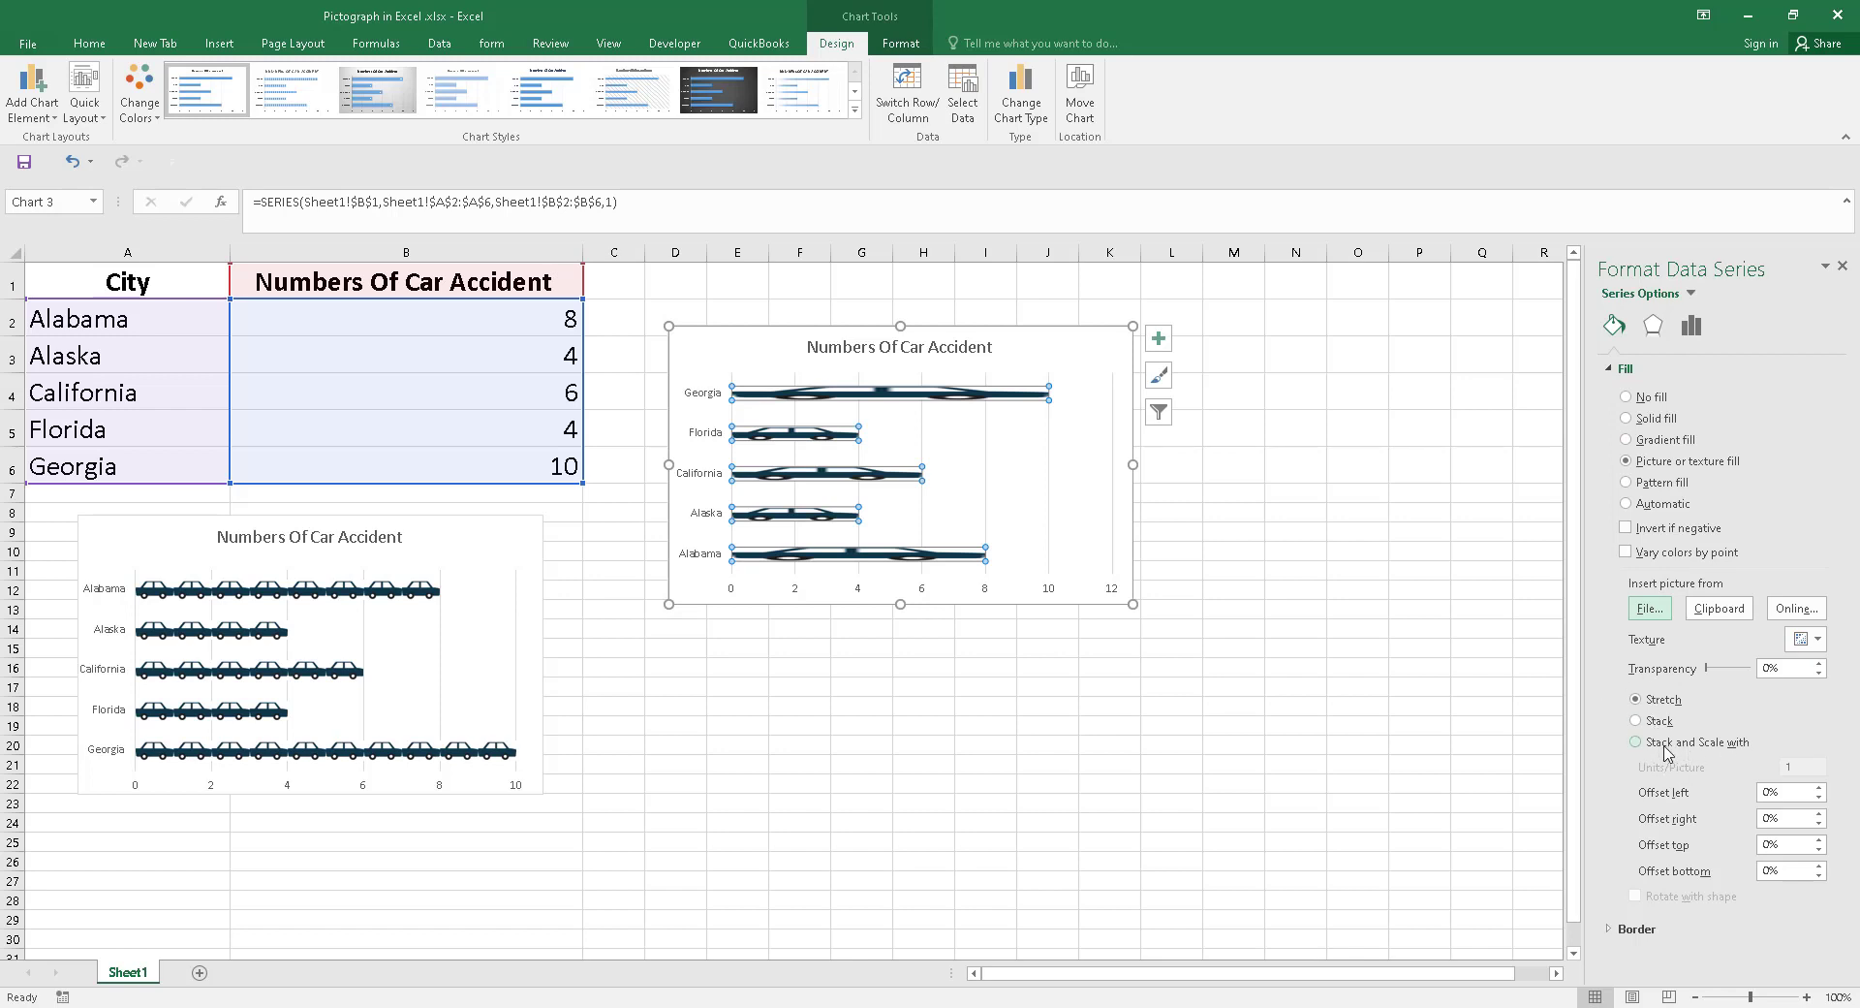
# Stack the car picture along the bars, scaled at 1 unit per picture.
pyautogui.click(1636, 743)
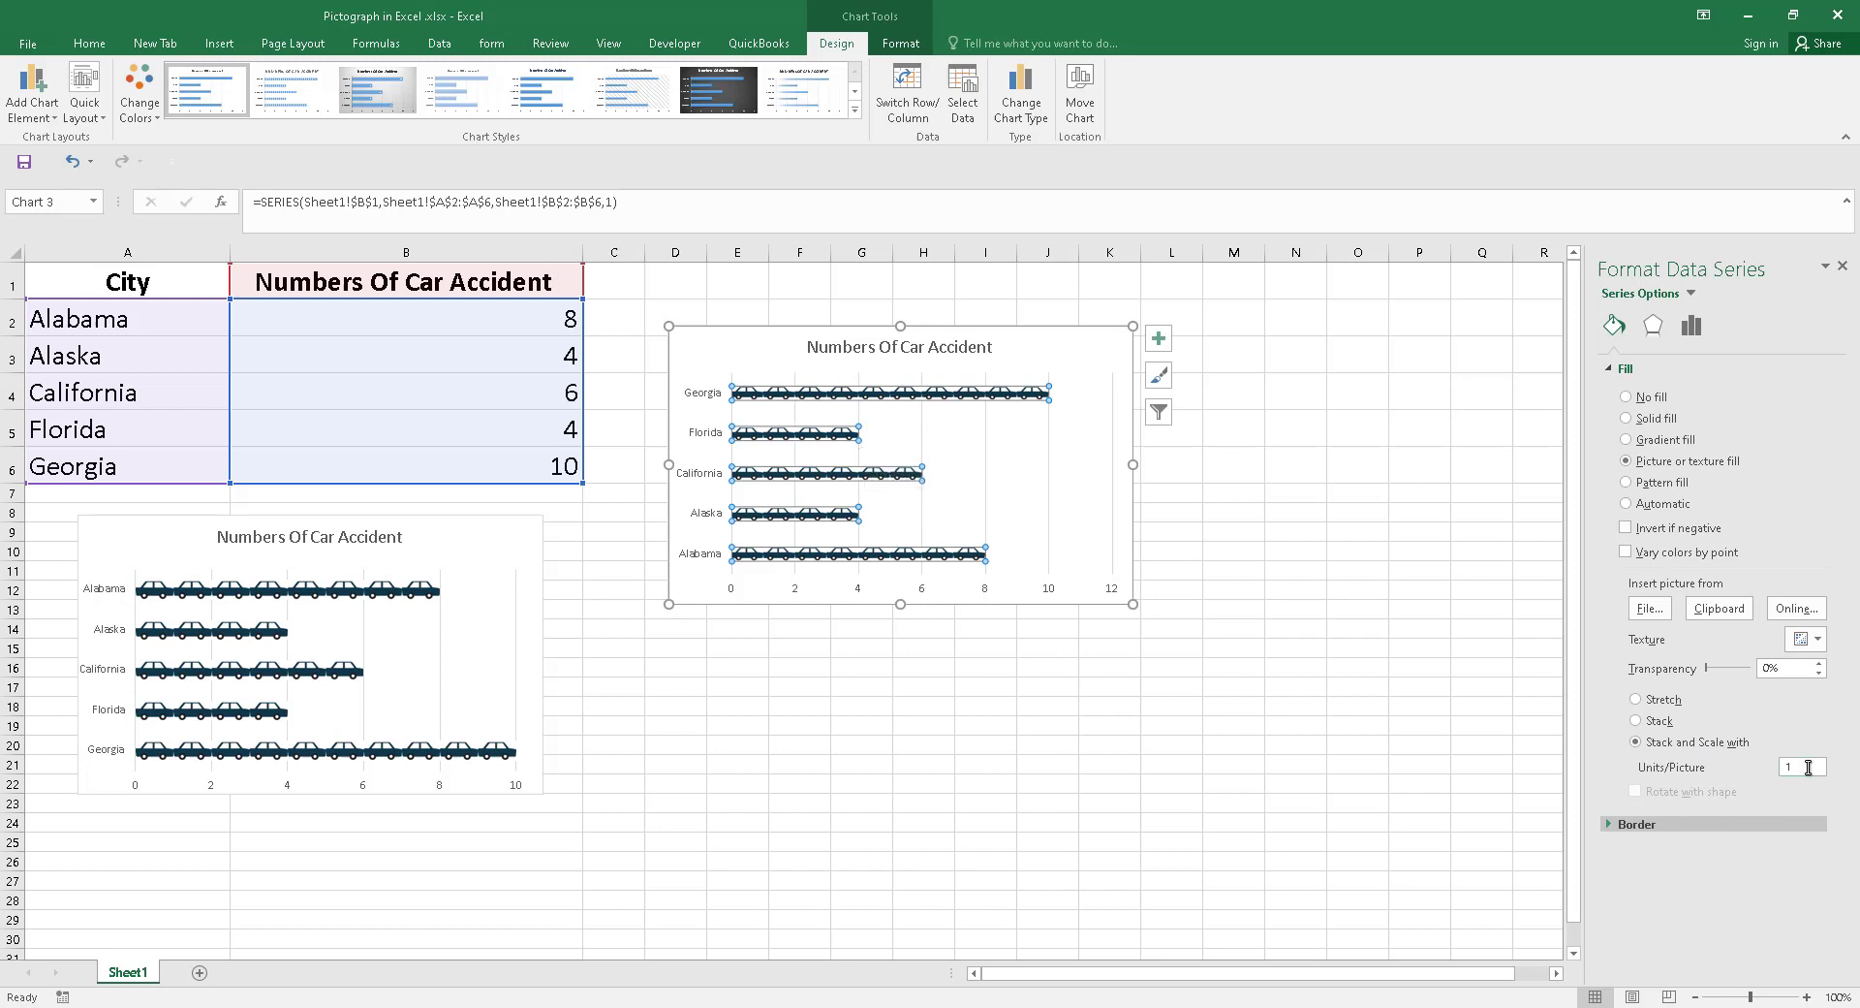
pyautogui.click(1808, 768)
pyautogui.write('2')
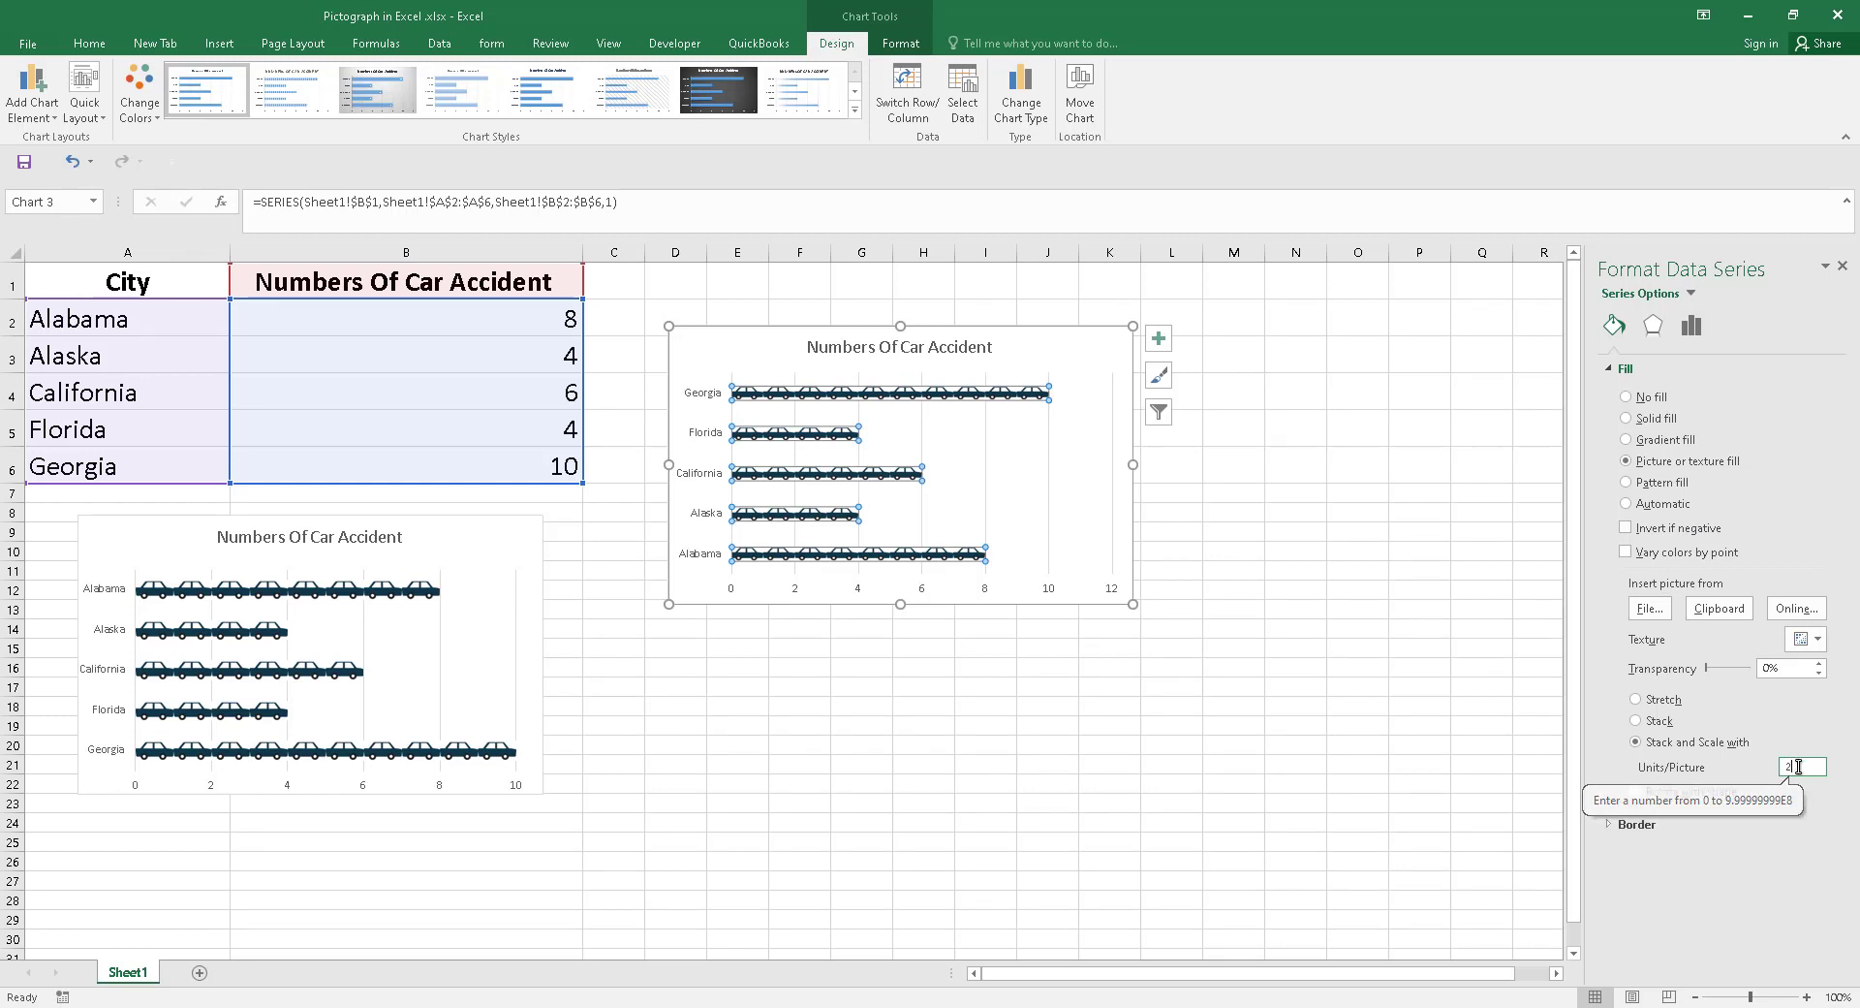
pyautogui.press('Tab')
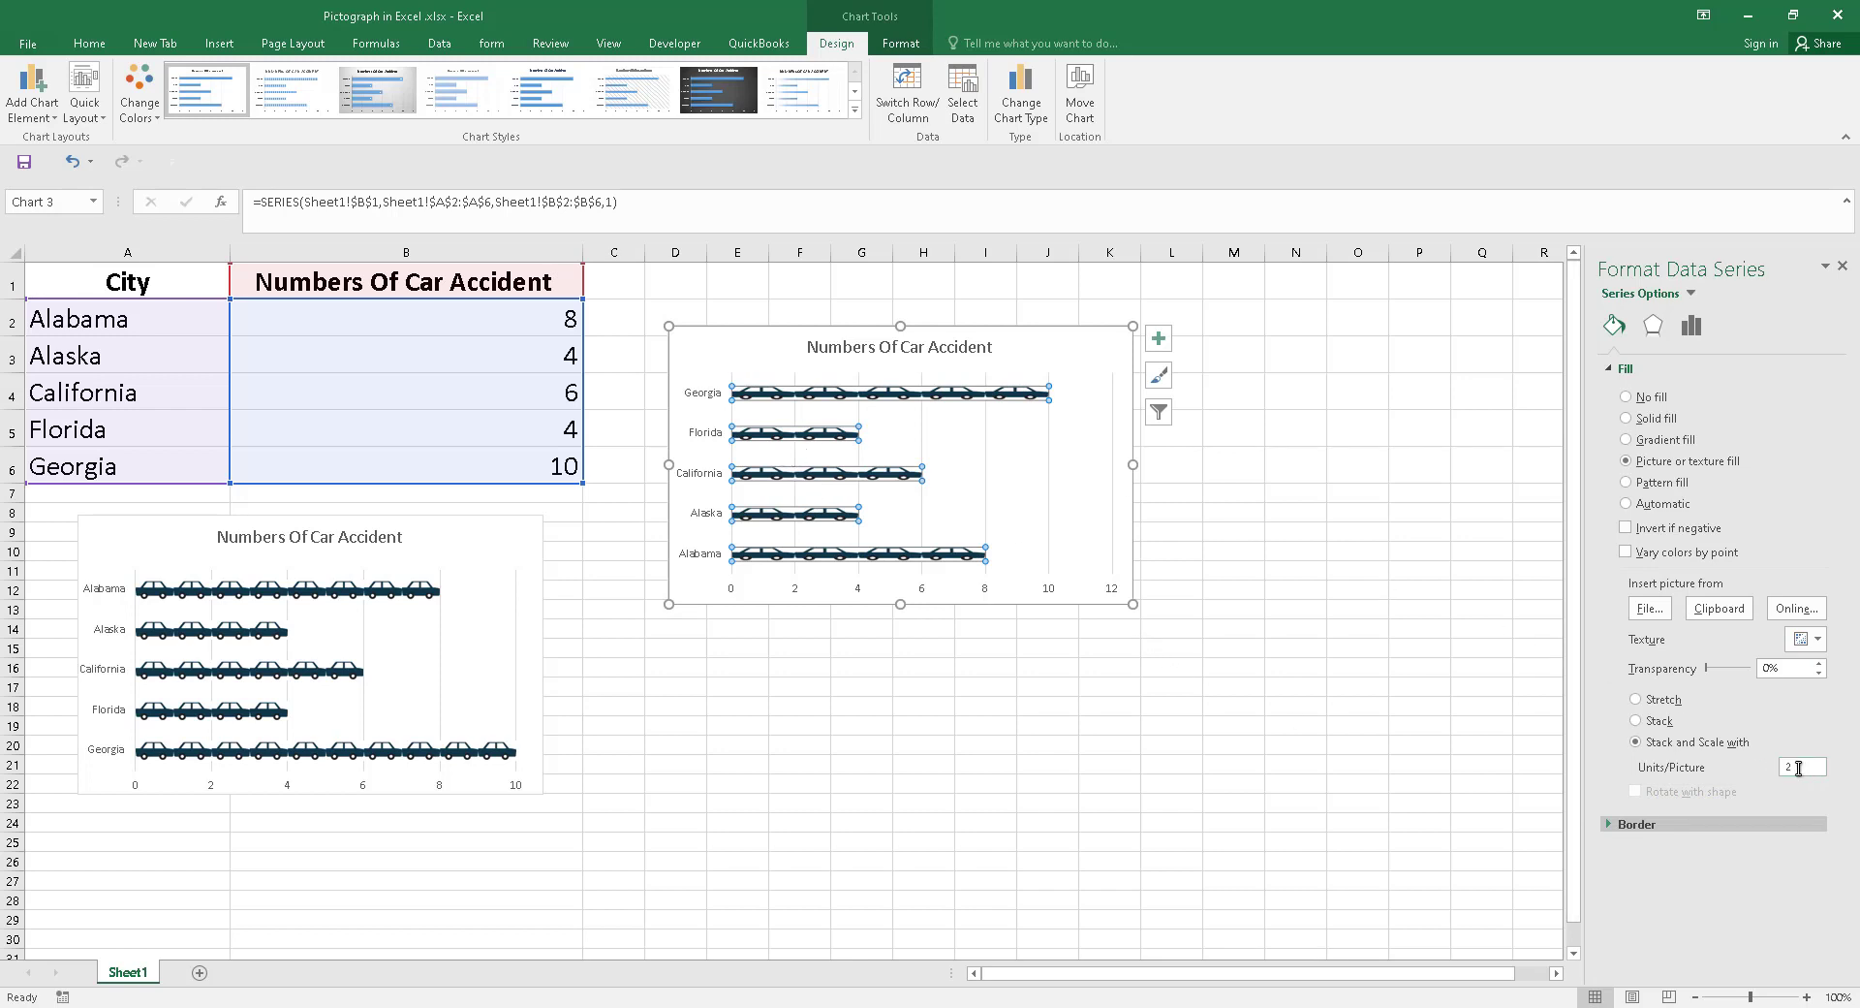
pyautogui.click(1798, 768)
pyautogui.write('1')
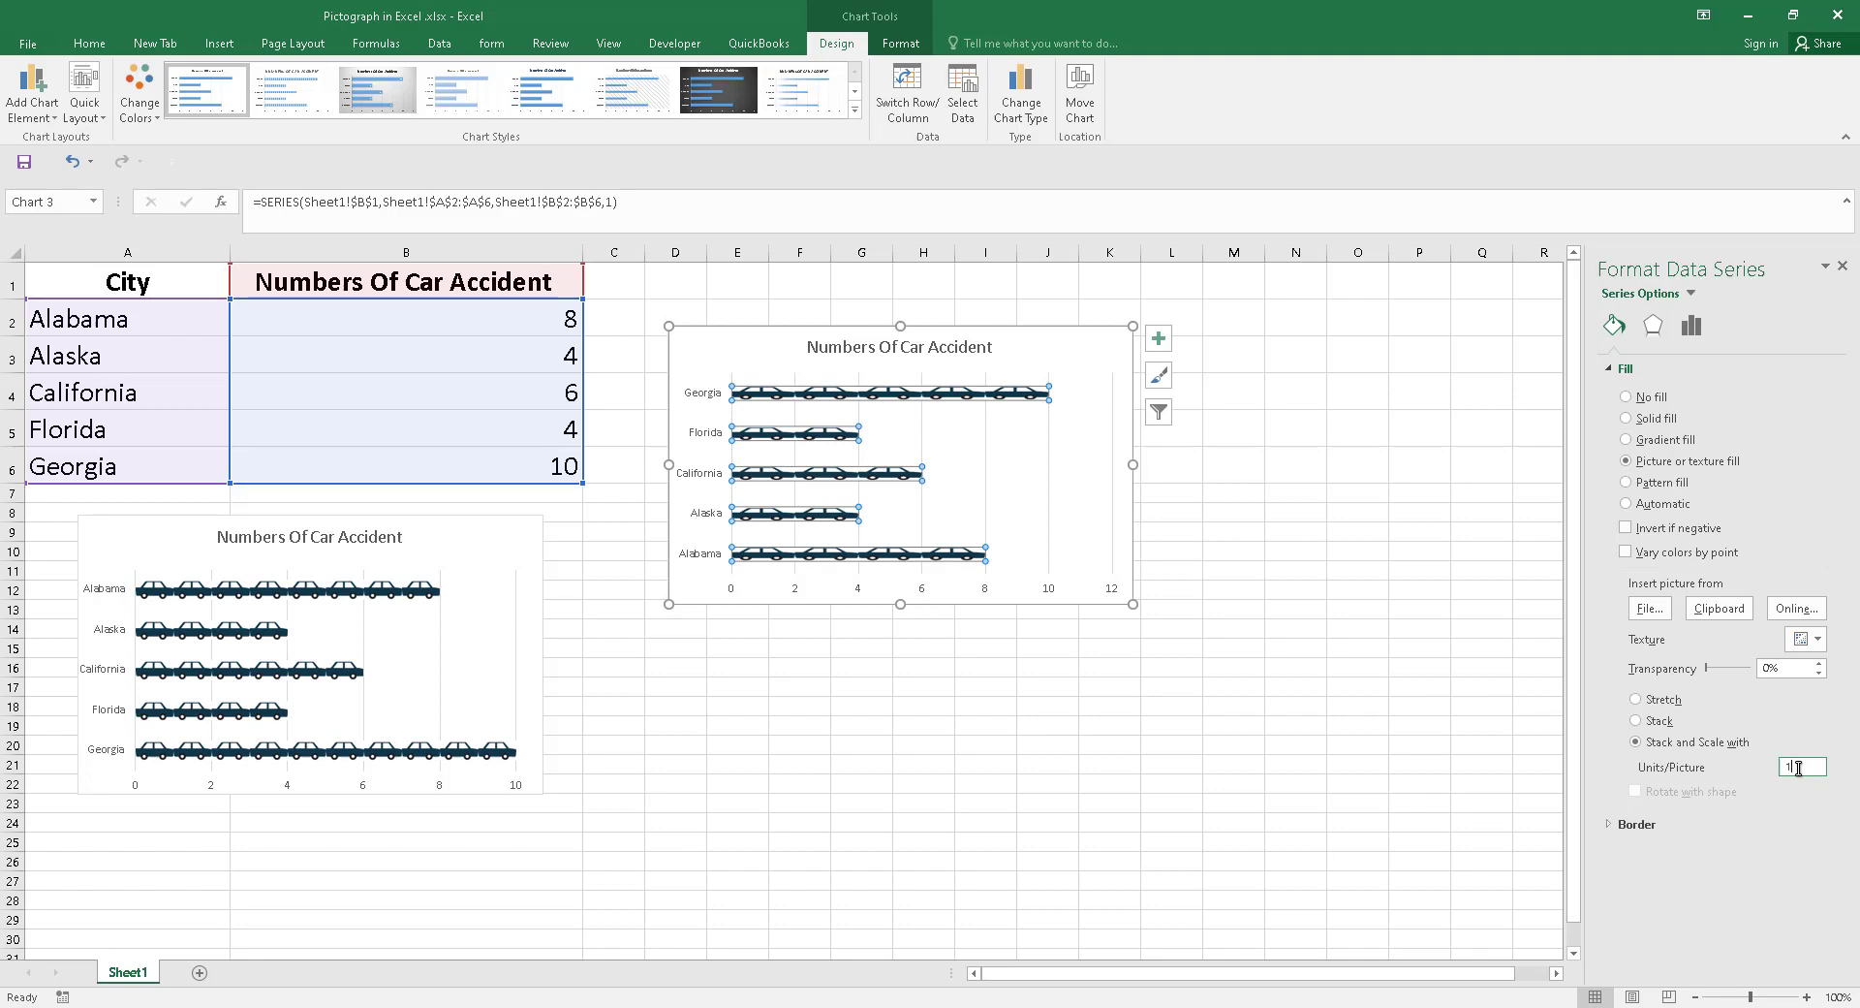
pyautogui.click(1051, 646)
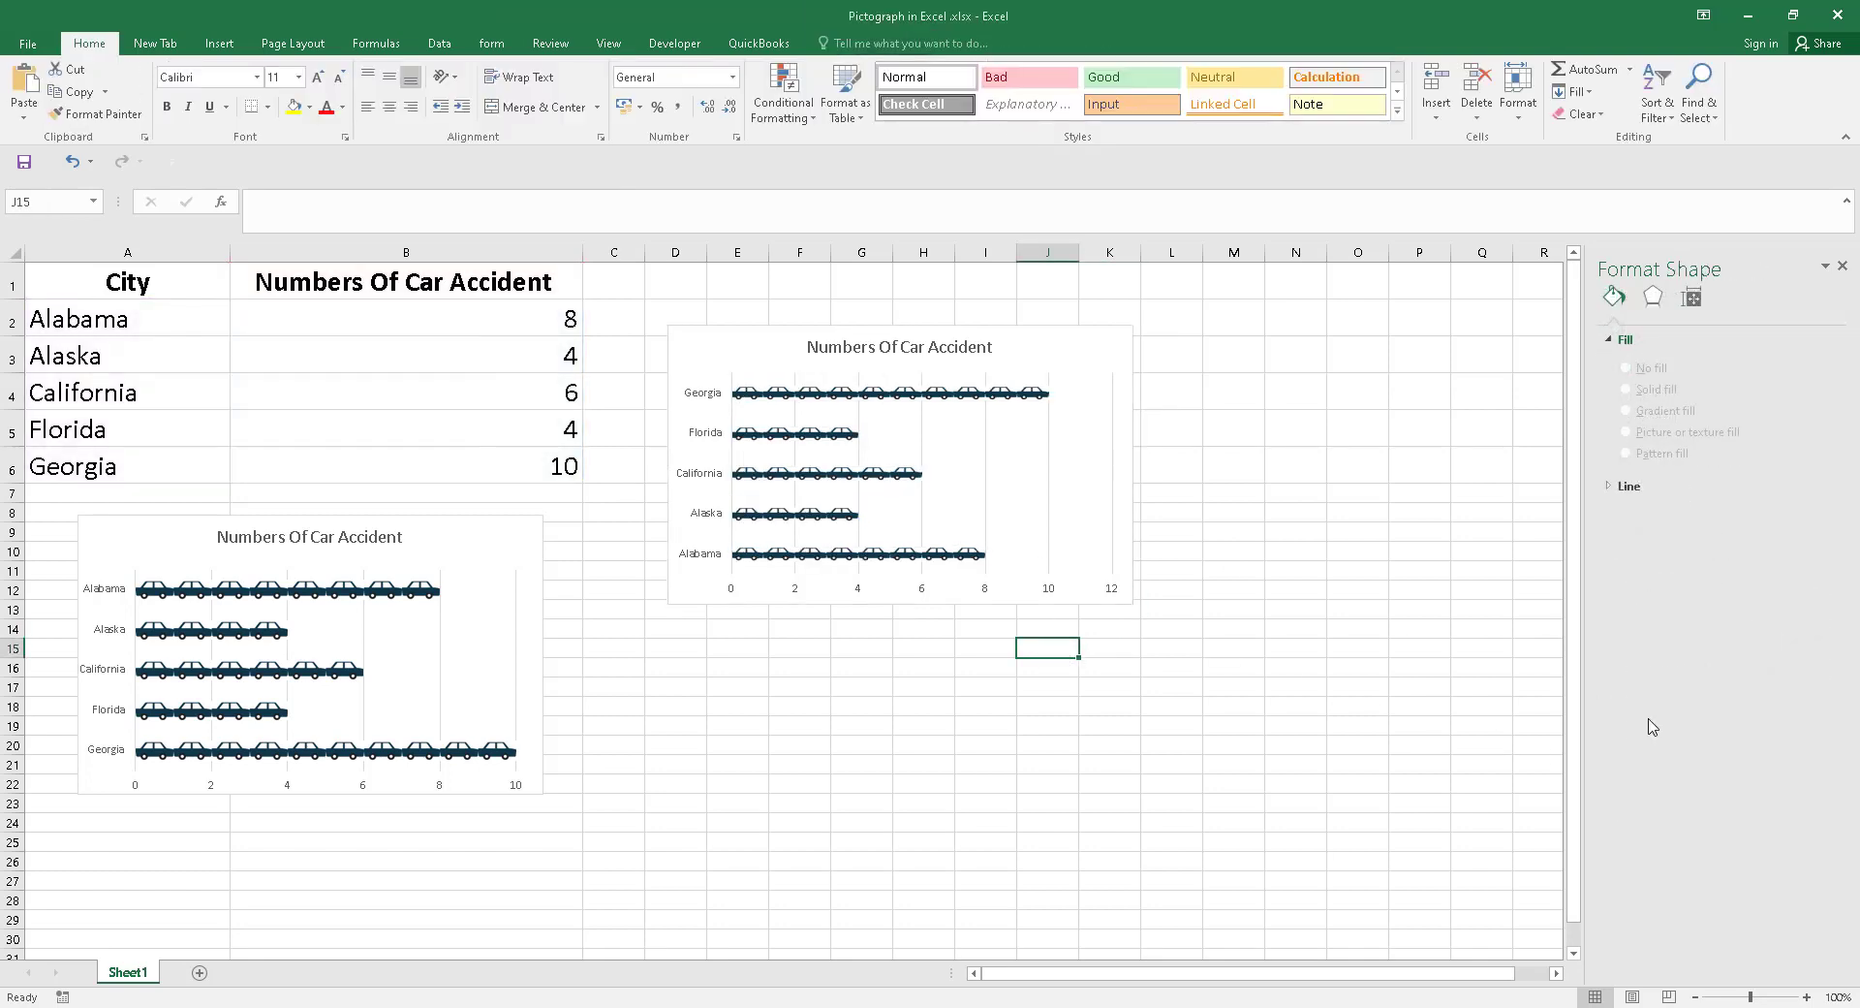
# Select the right chart's vertical city axis so its Format Axis settings appear.
pyautogui.click(1112, 533)
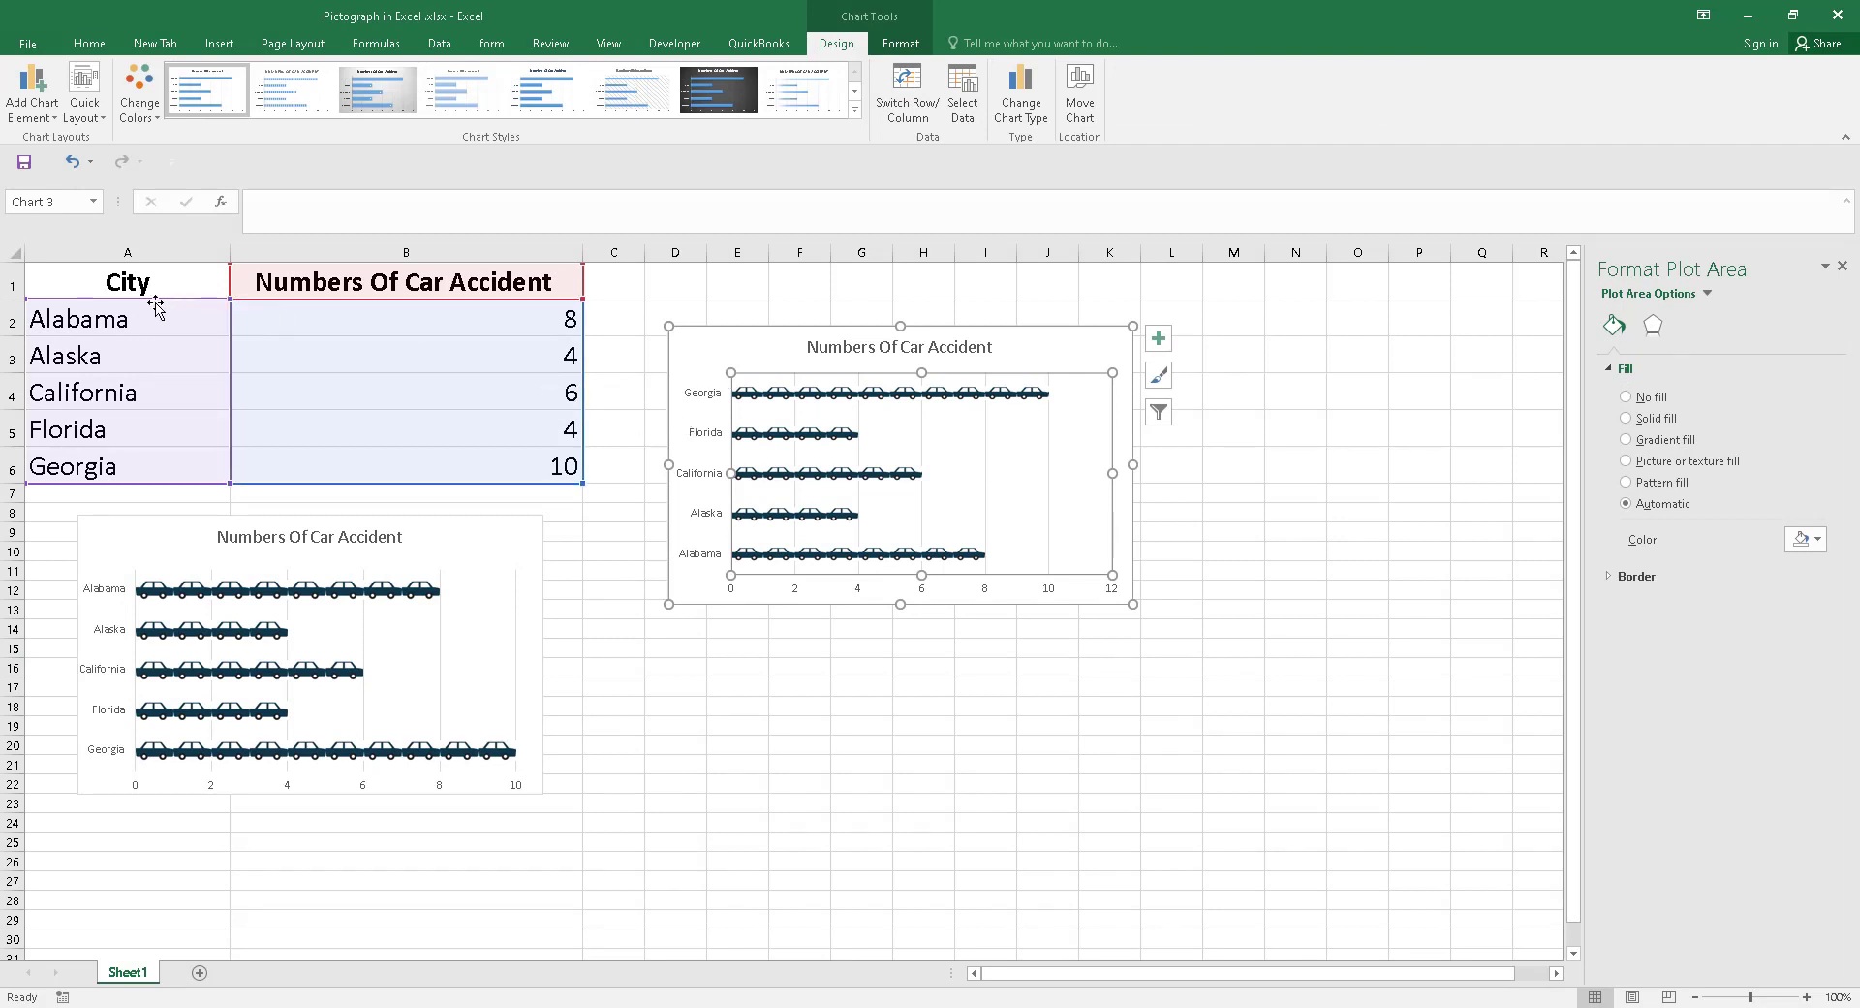
pyautogui.click(712, 560)
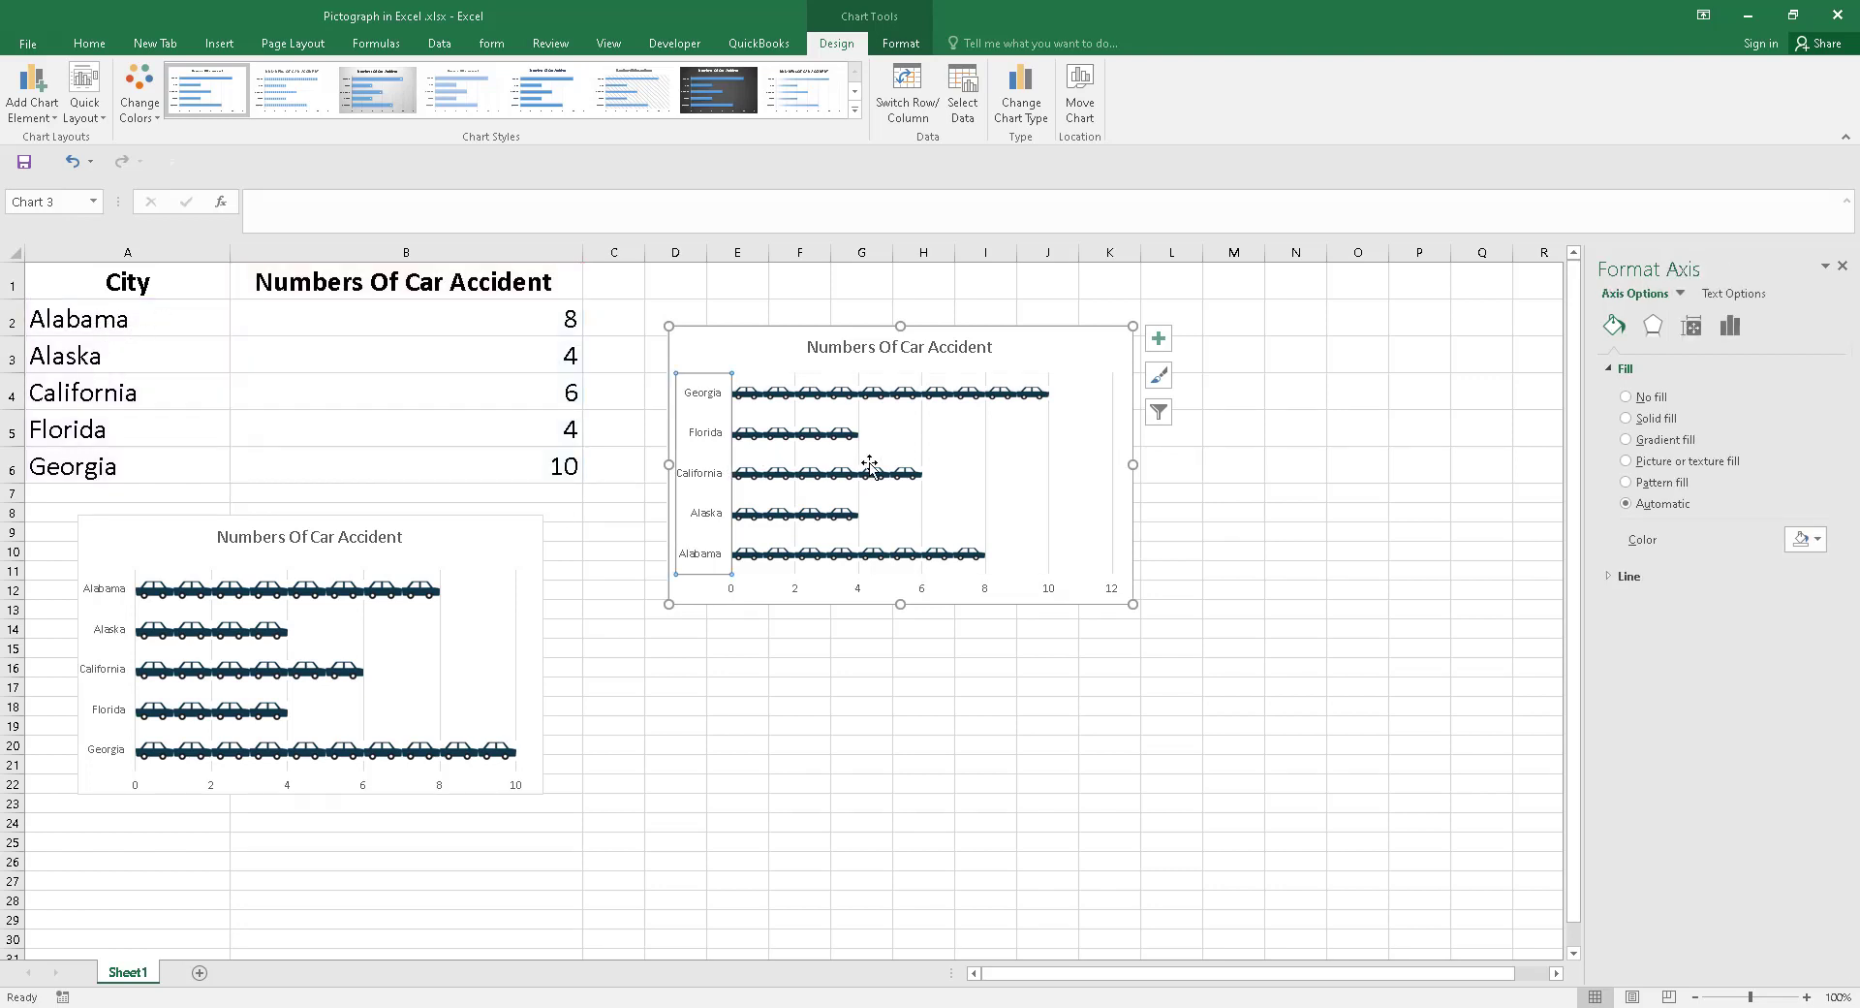
pyautogui.click(1017, 470)
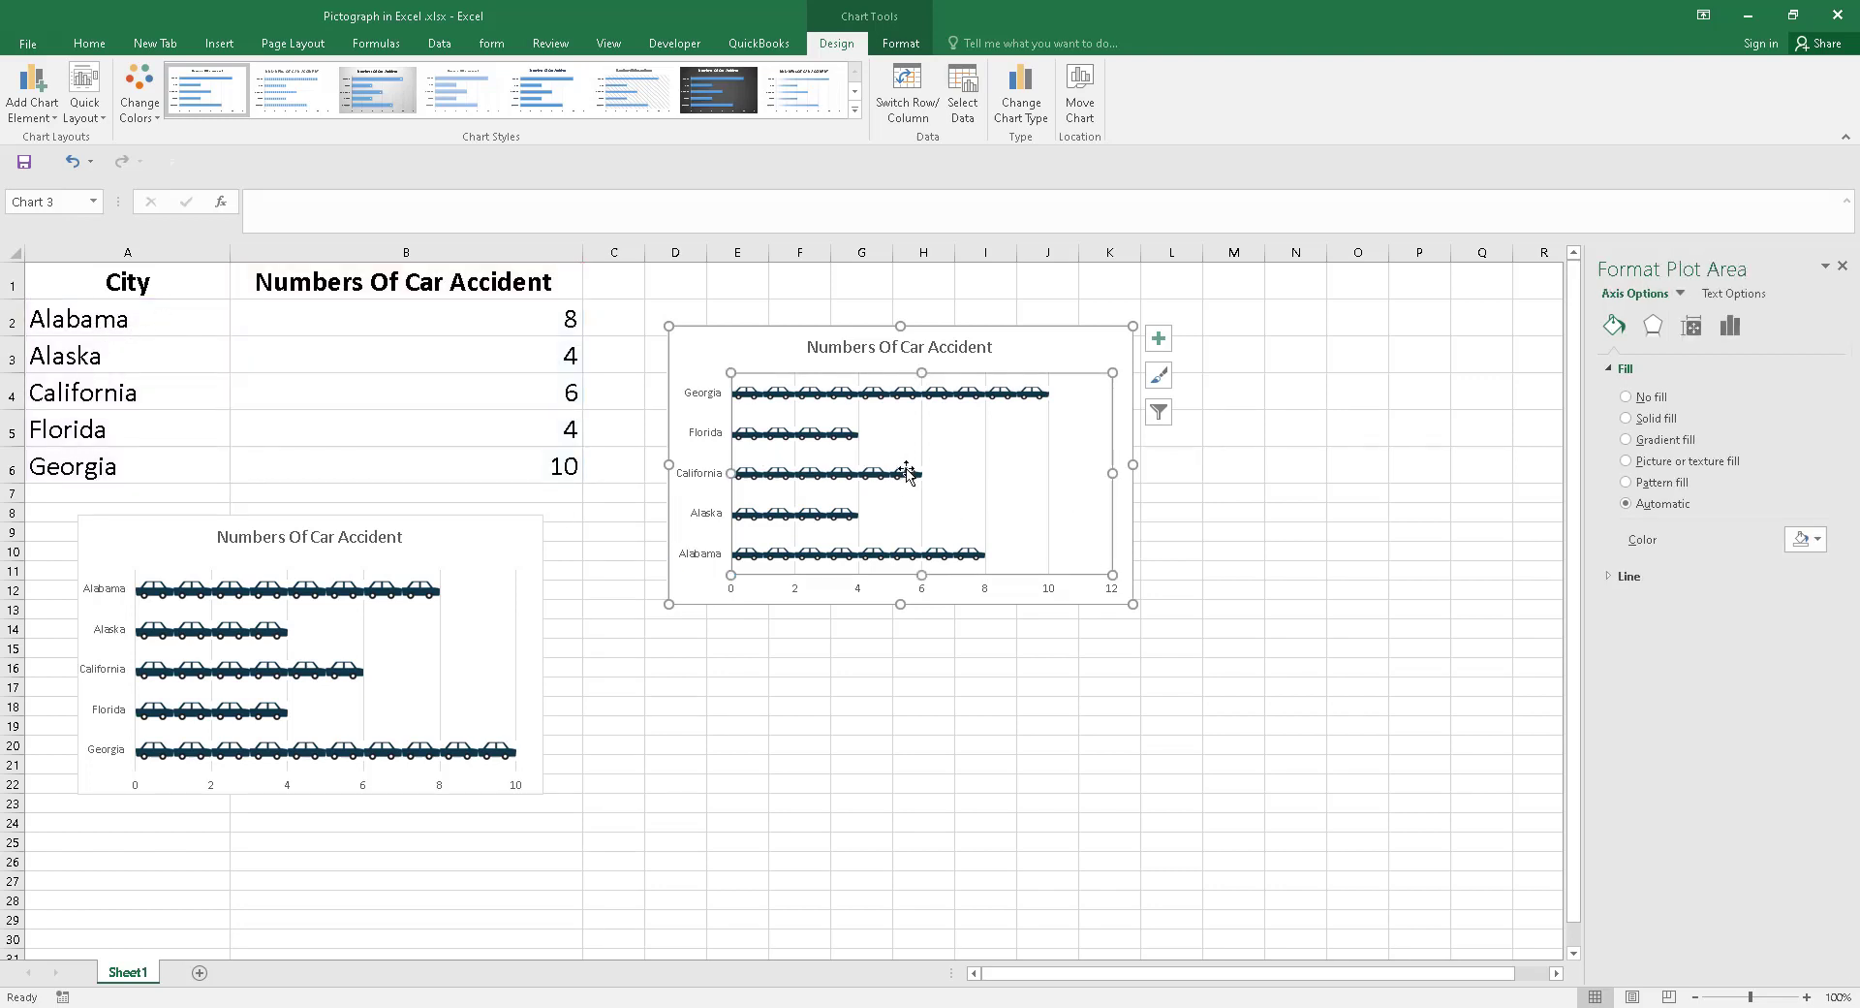
pyautogui.click(712, 410)
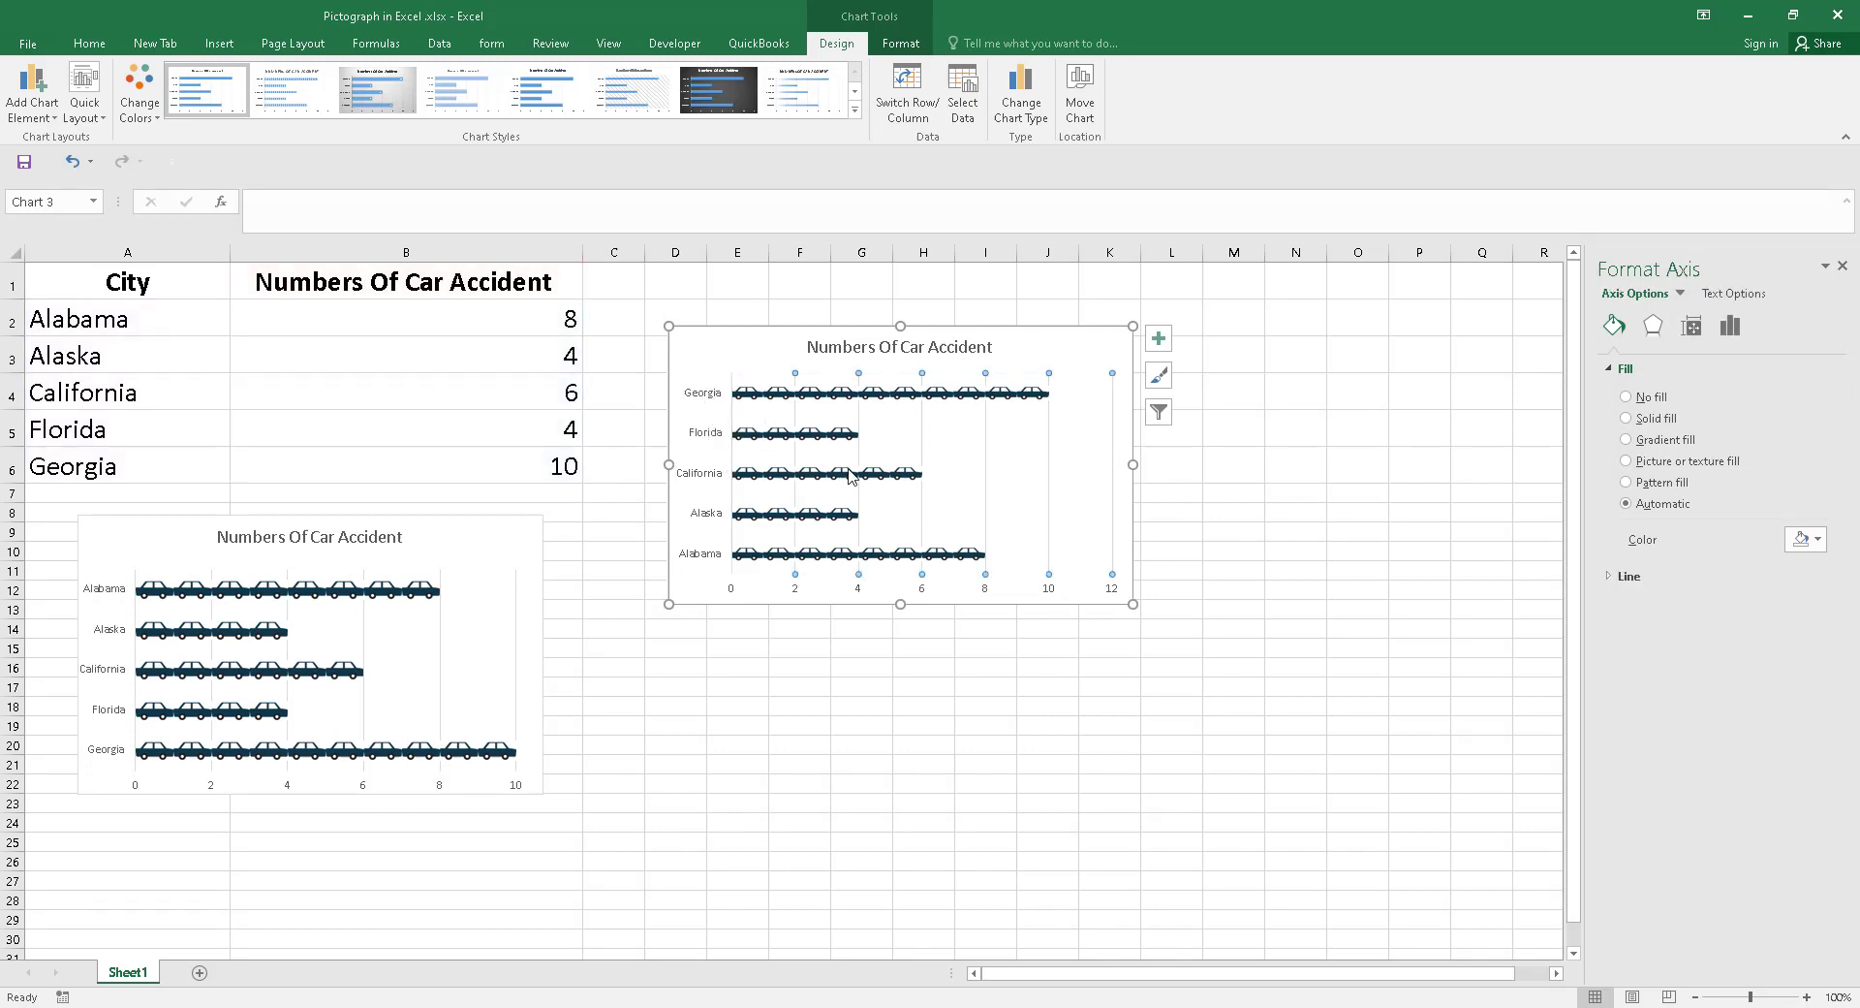
pyautogui.click(986, 523)
pyautogui.click(684, 368)
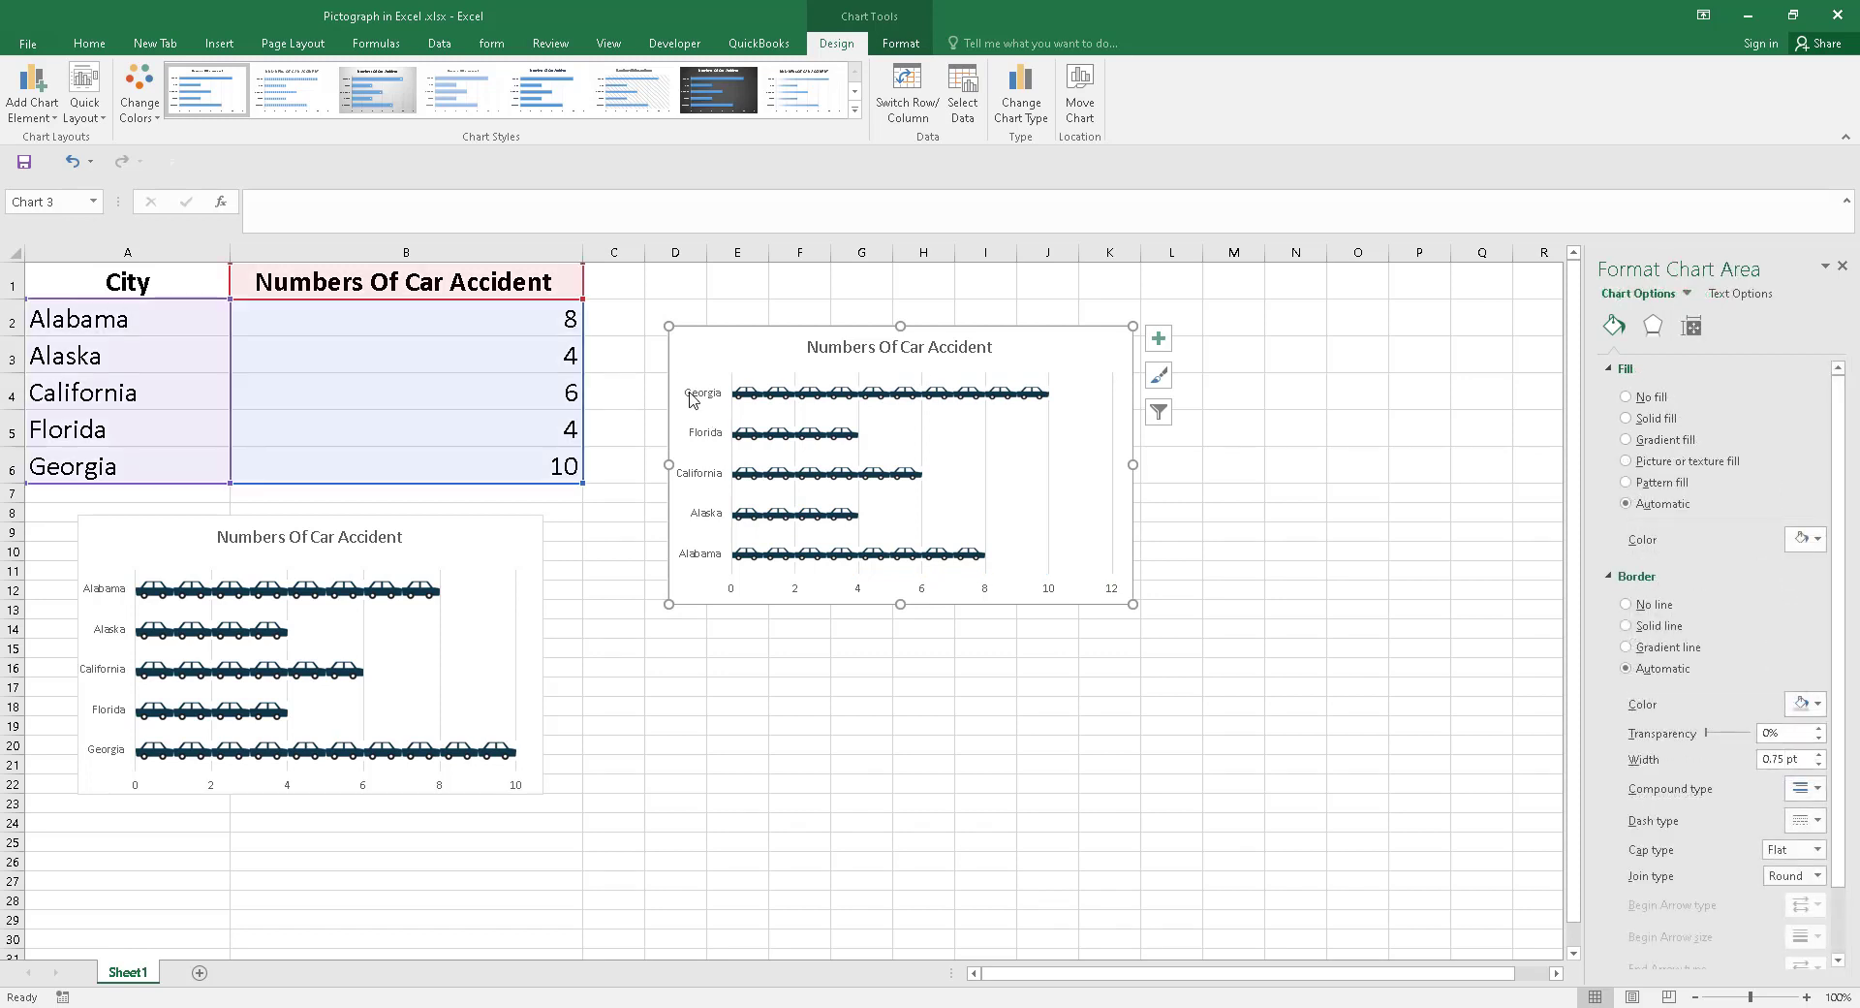
pyautogui.click(695, 397)
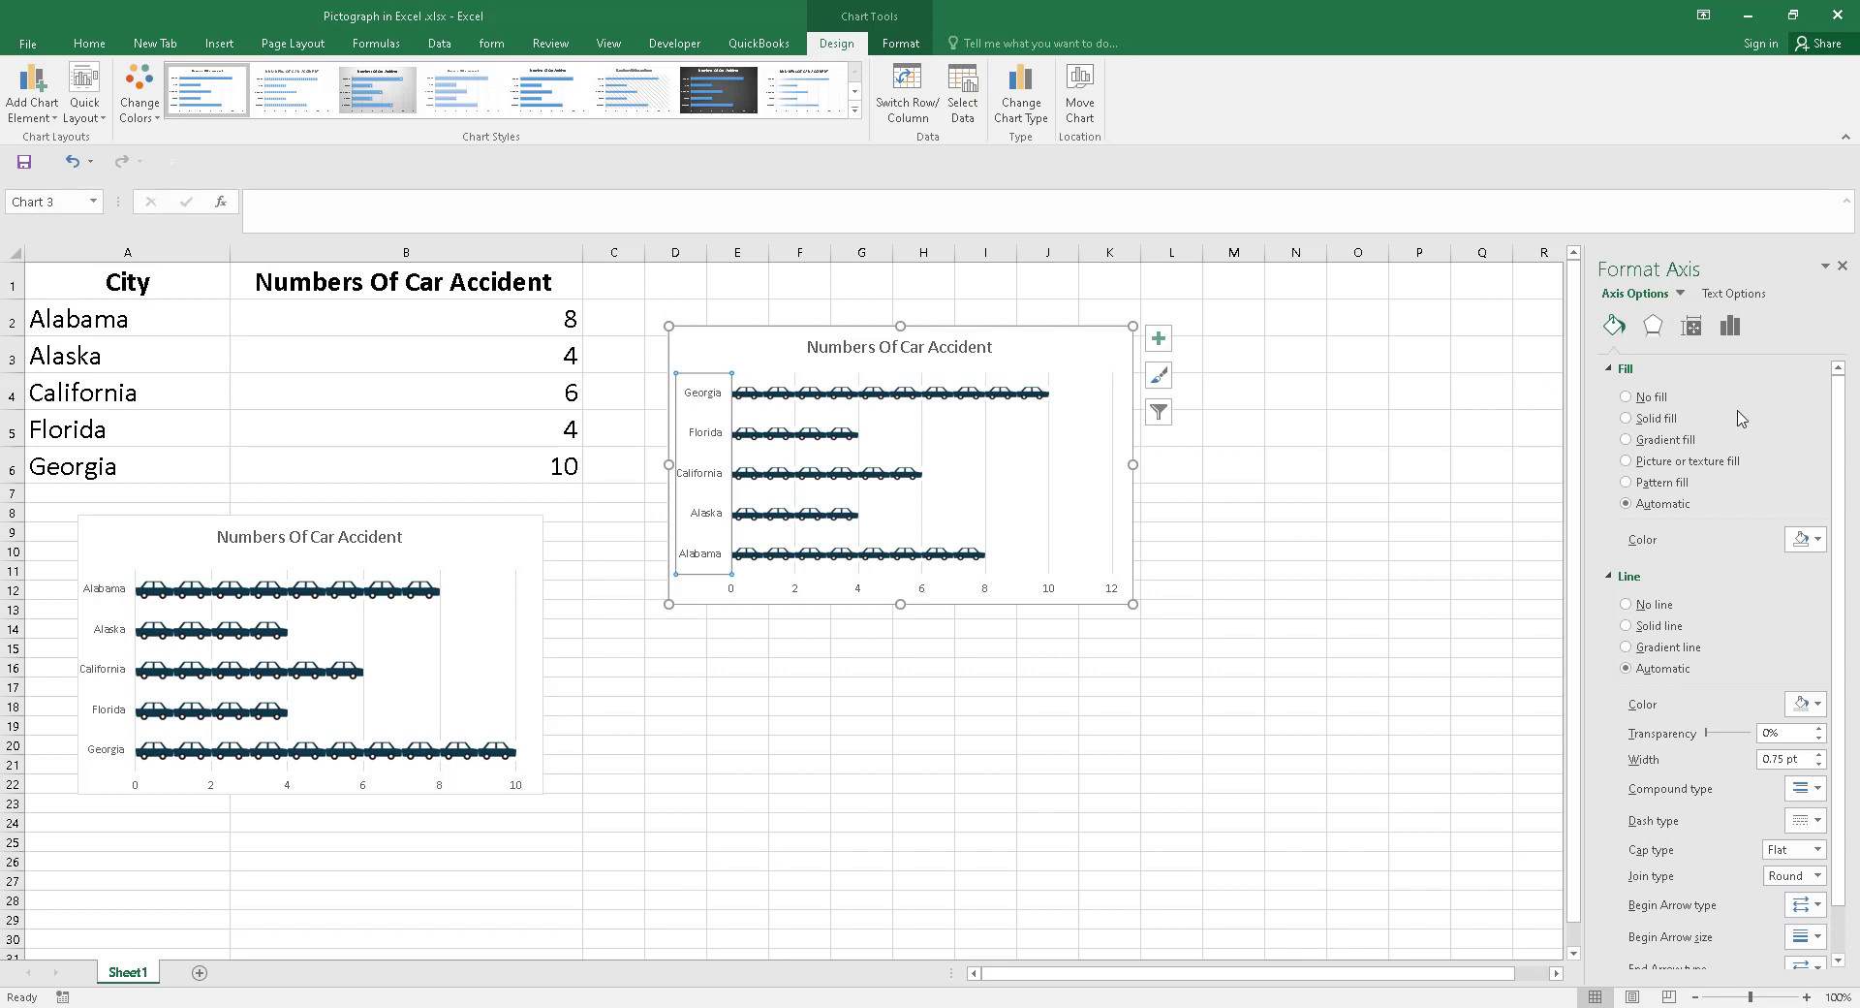
pyautogui.scroll(-2, 1682, 547)
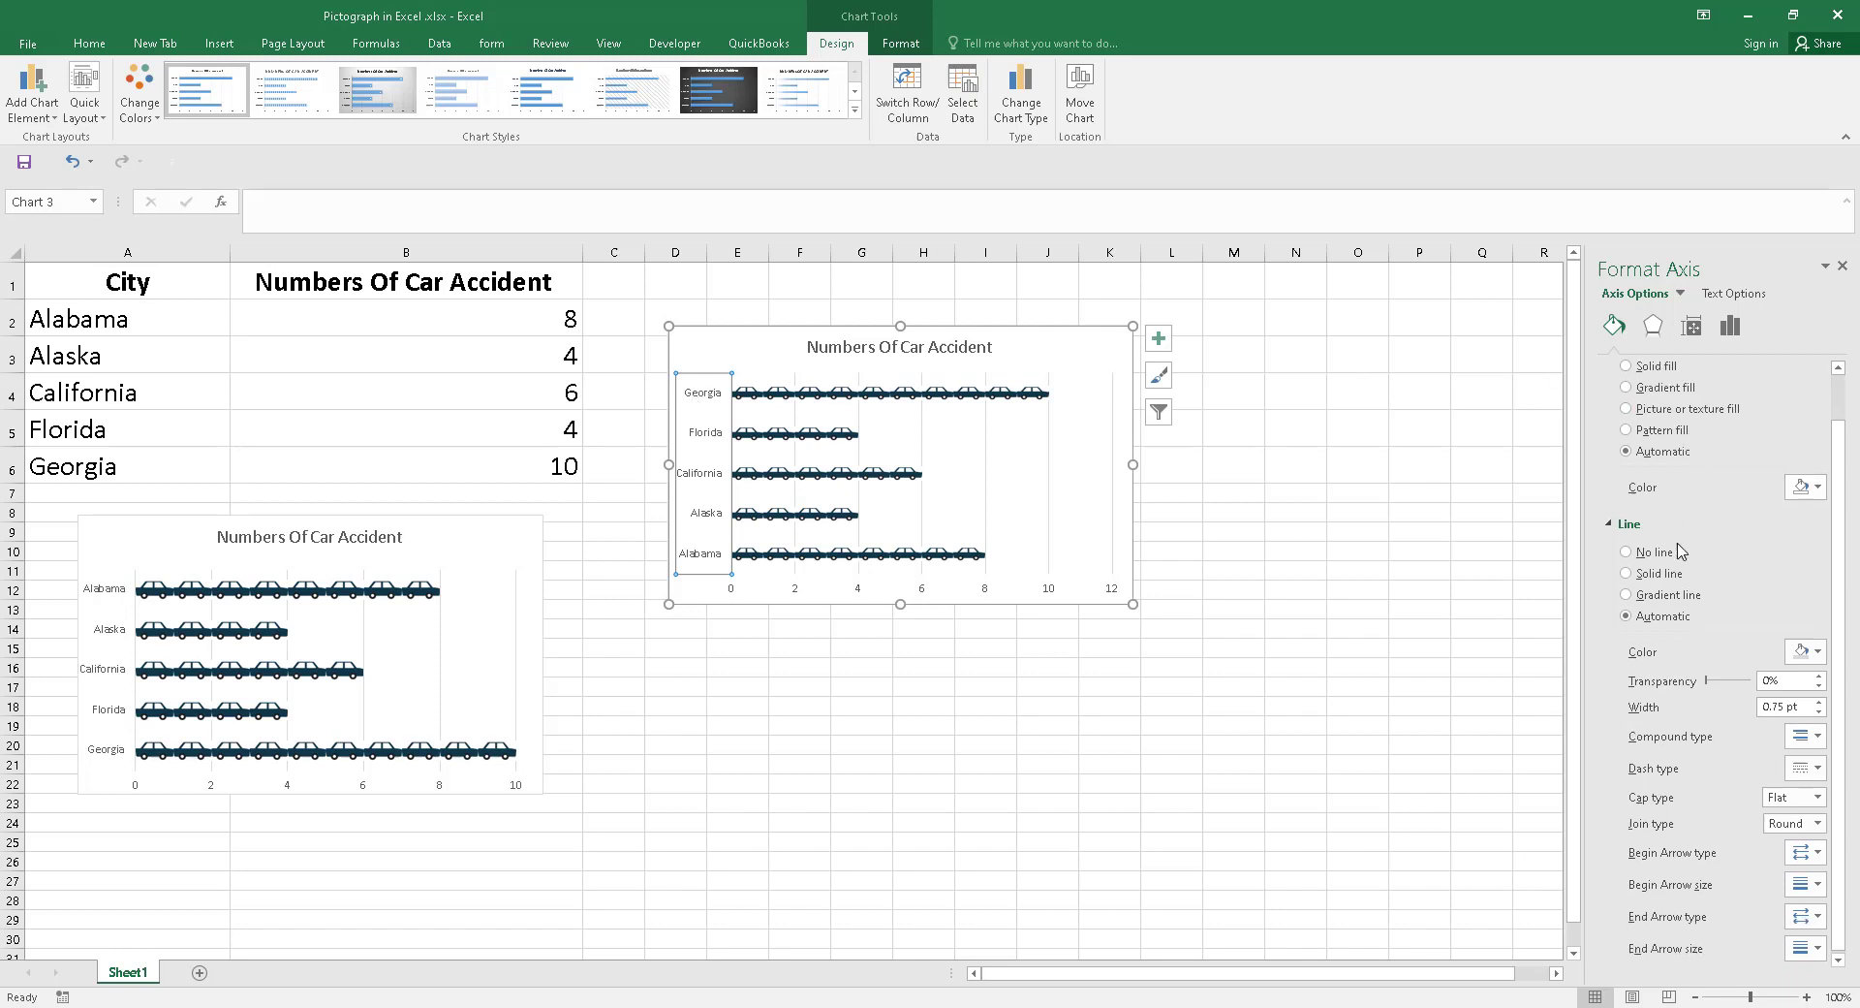
pyautogui.scroll(2, 1677, 553)
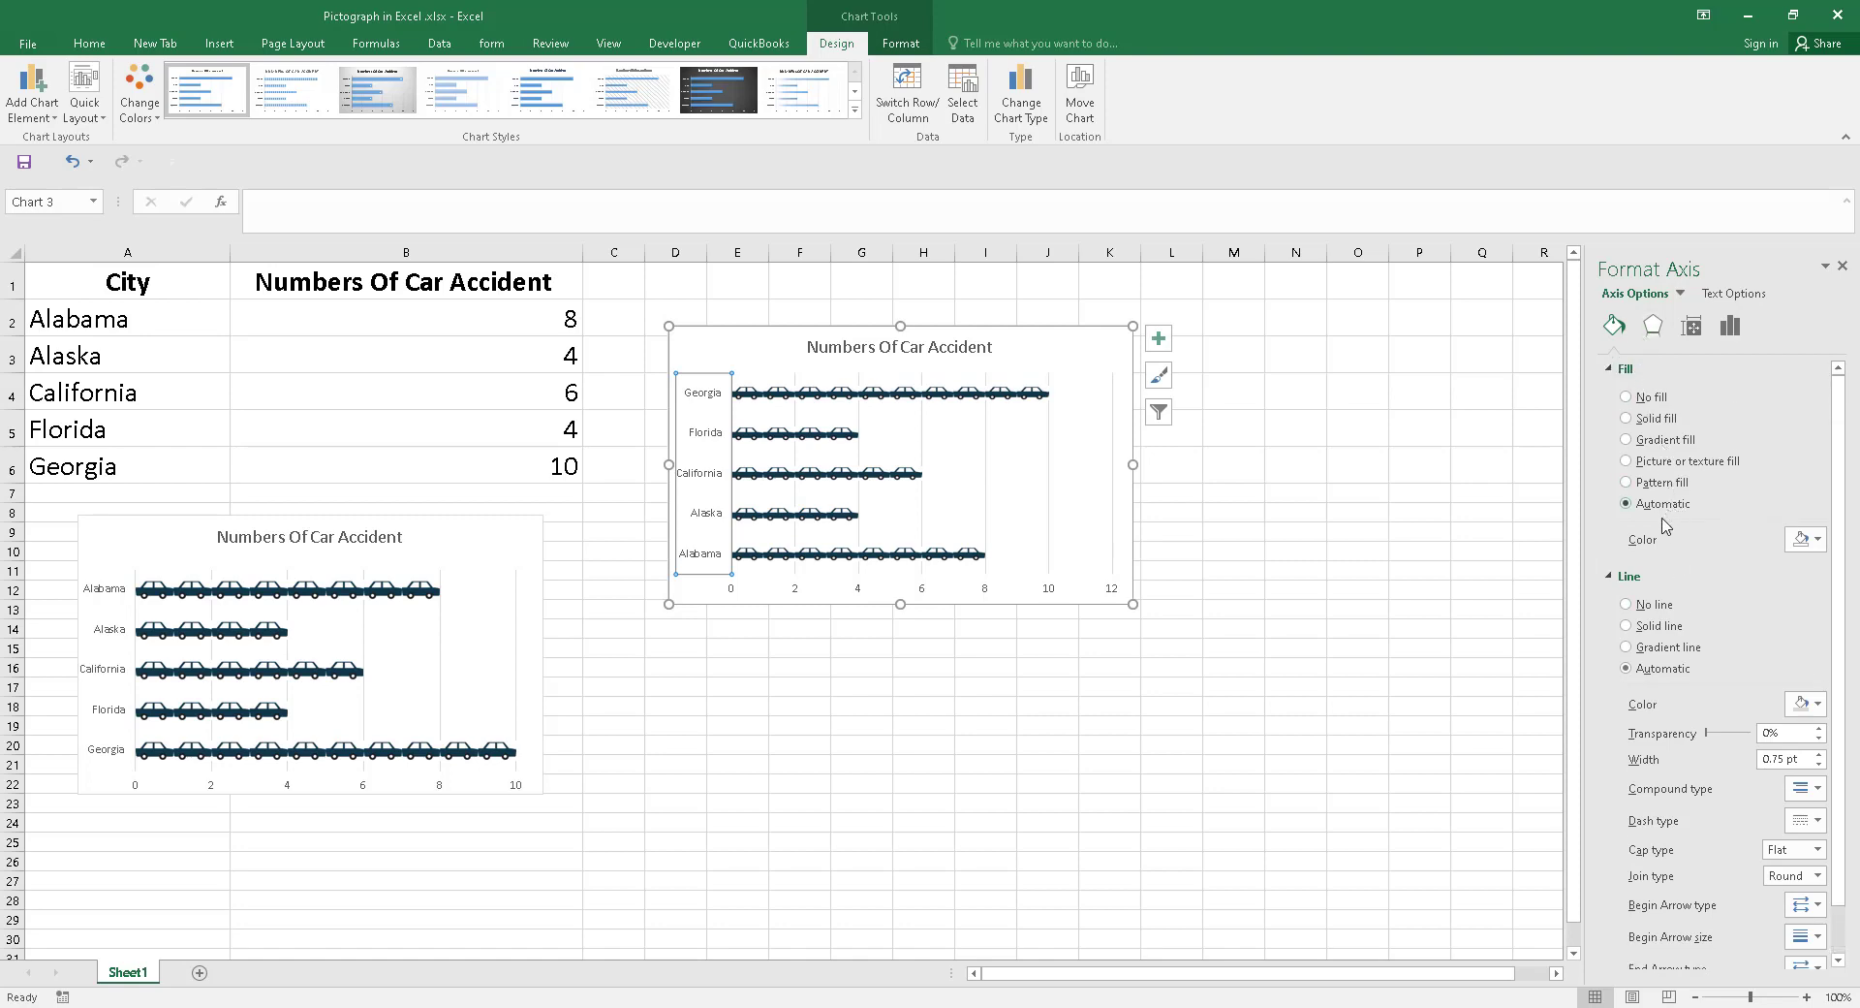
pyautogui.click(892, 477)
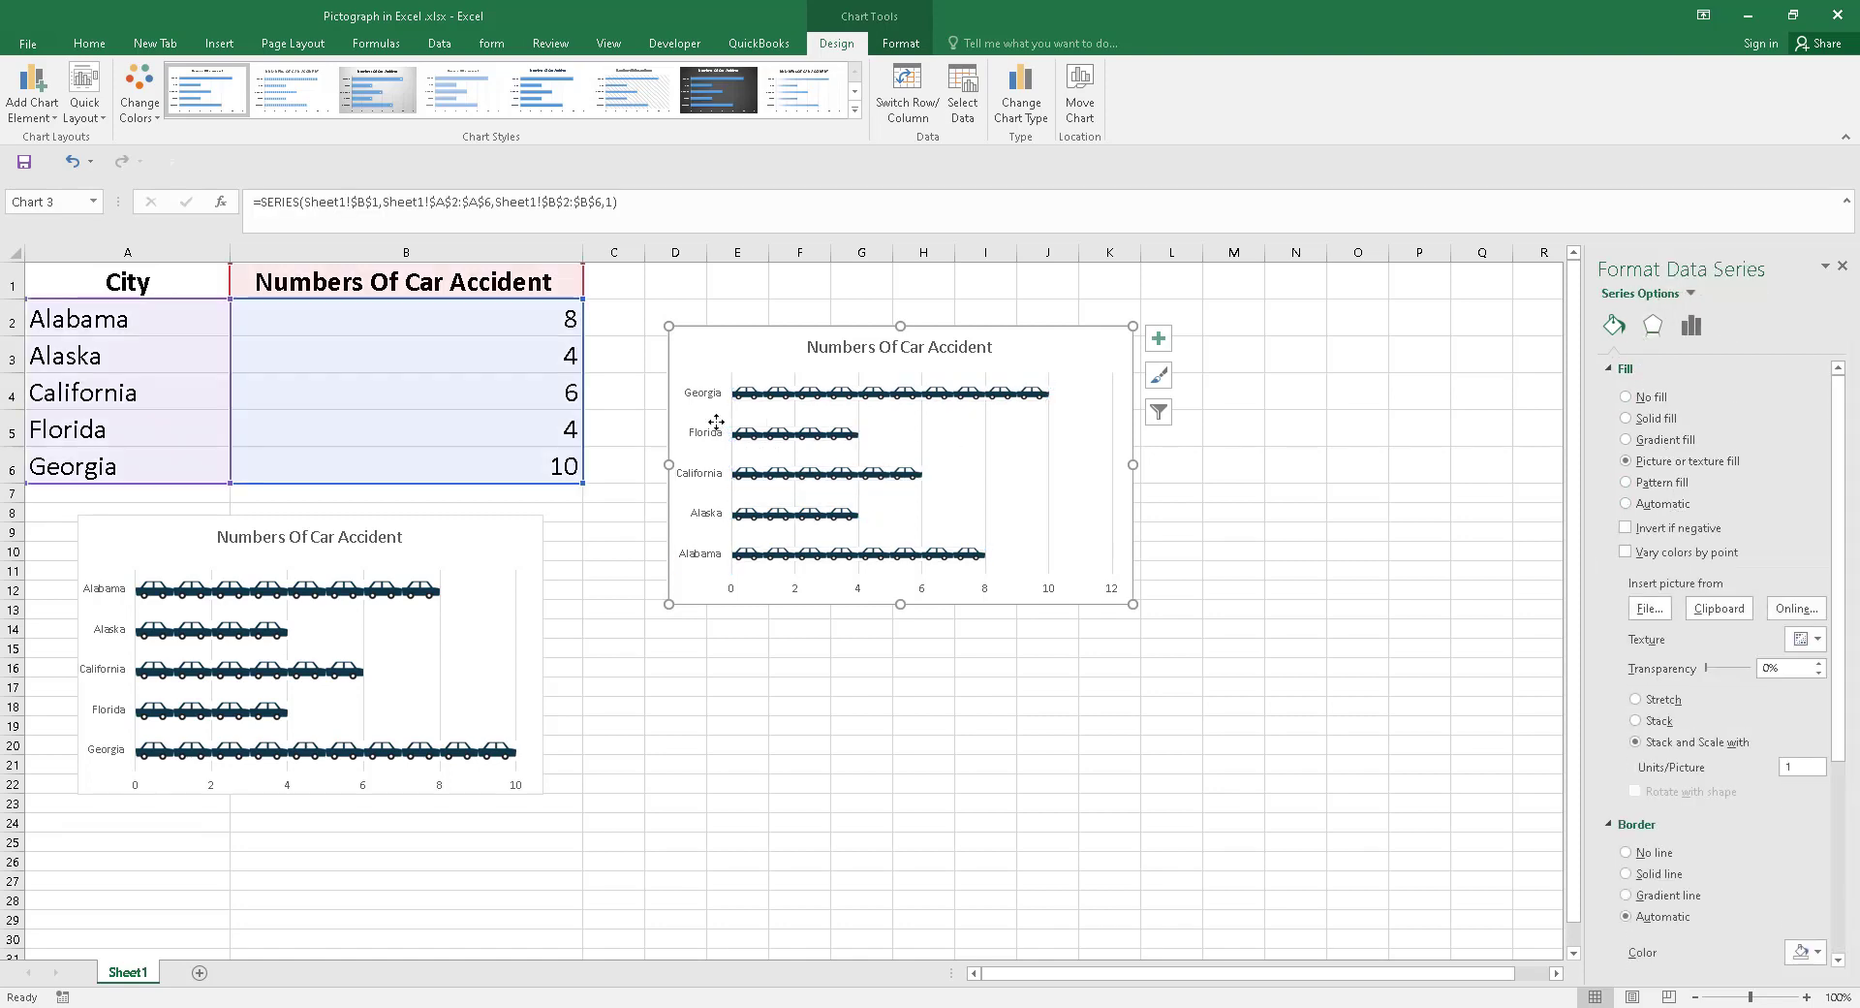
pyautogui.click(721, 391)
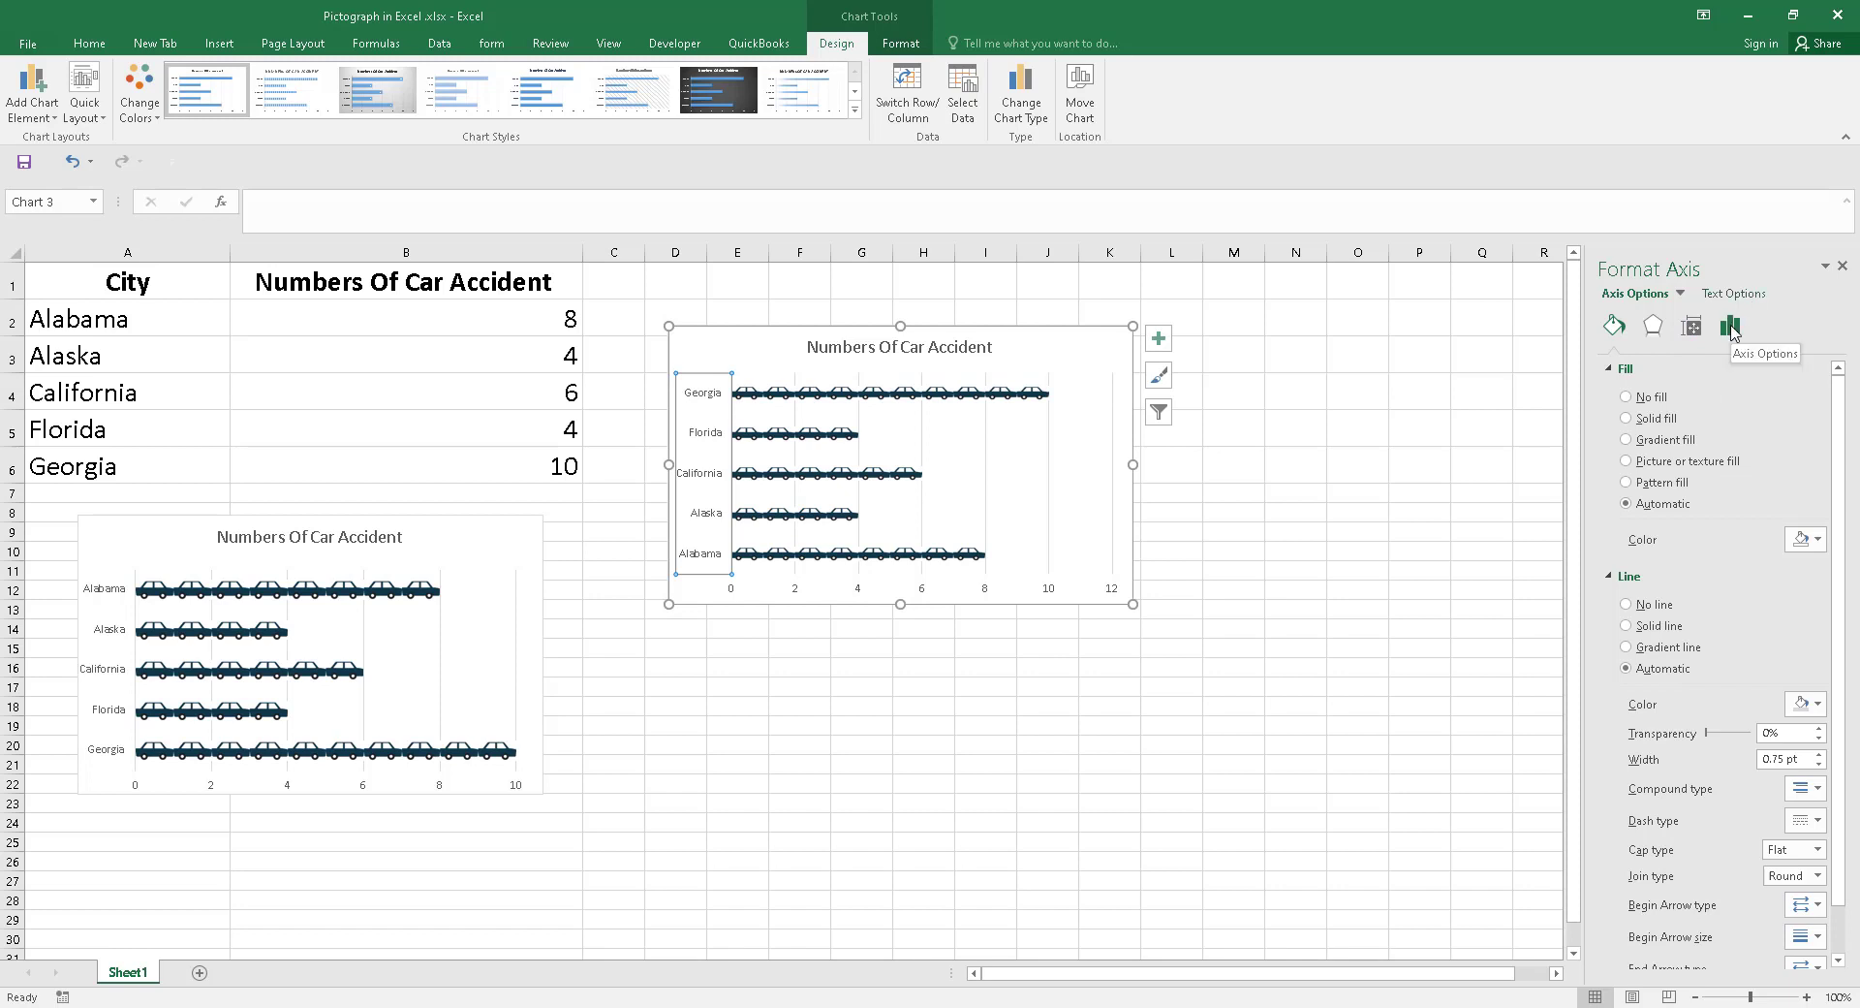
# Turn on Categories in reverse order so cities run Alabama to Georgia.
pyautogui.click(1731, 327)
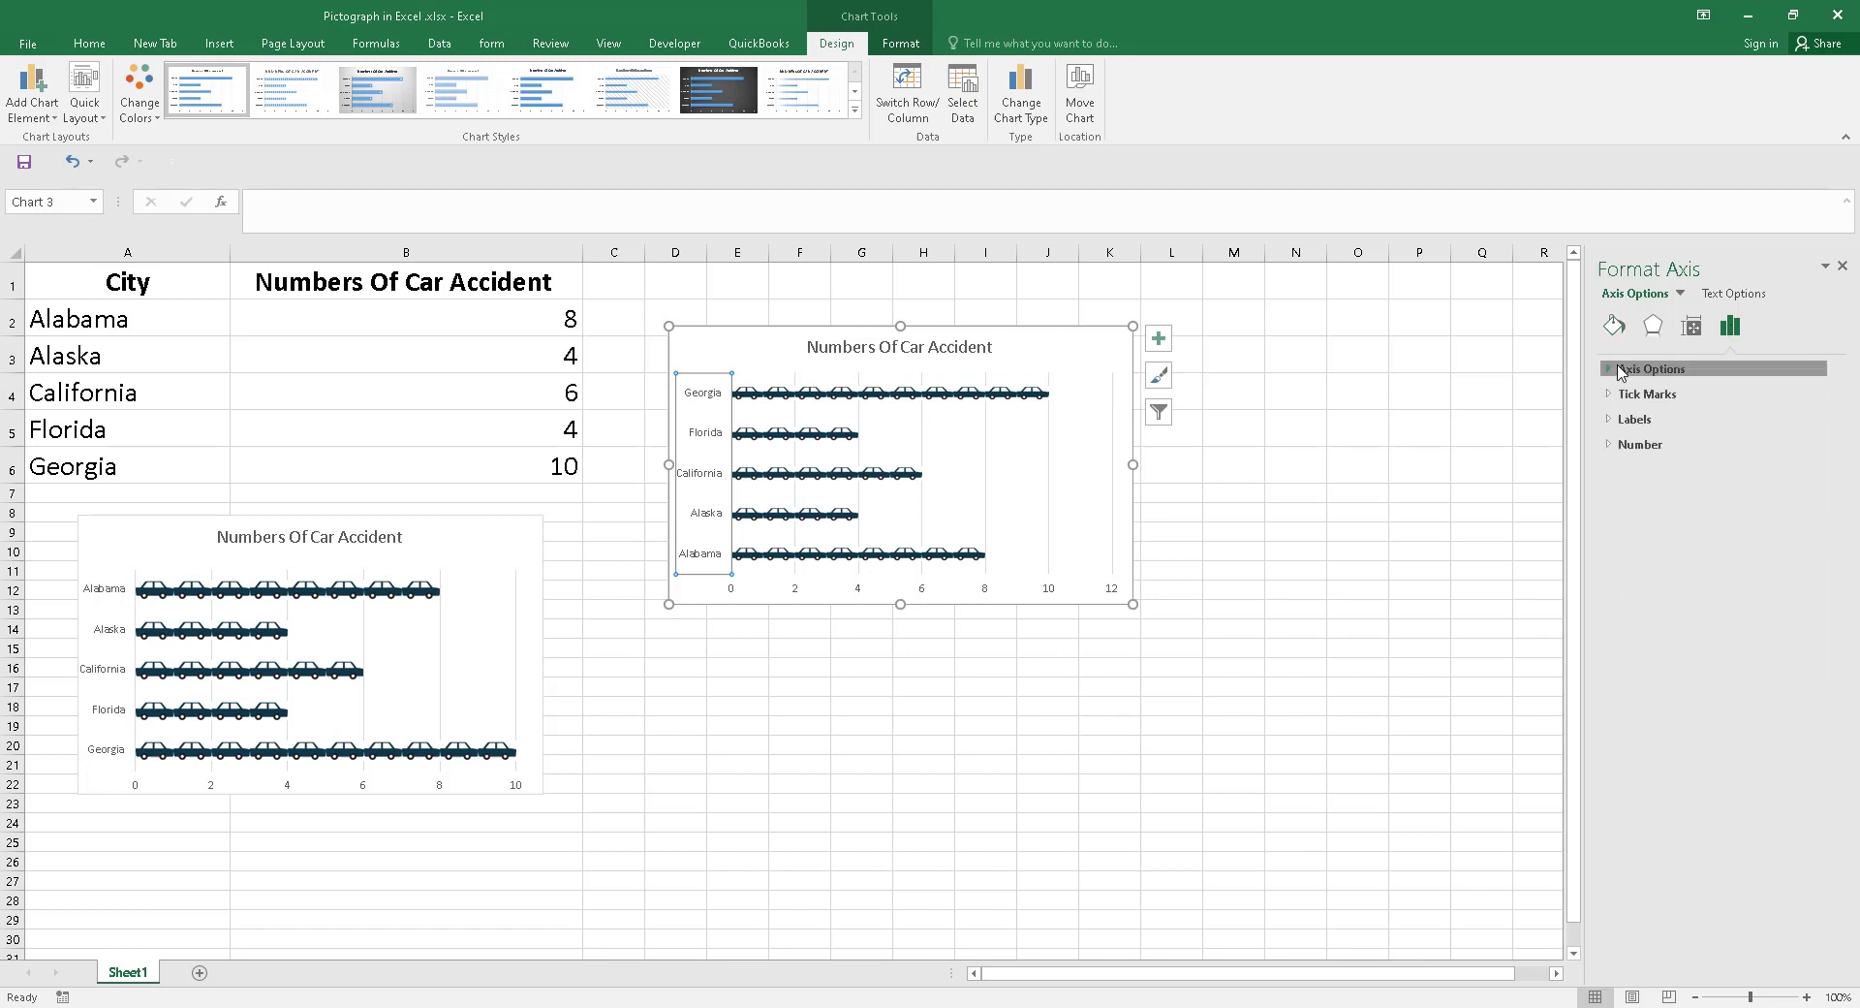
pyautogui.click(1621, 369)
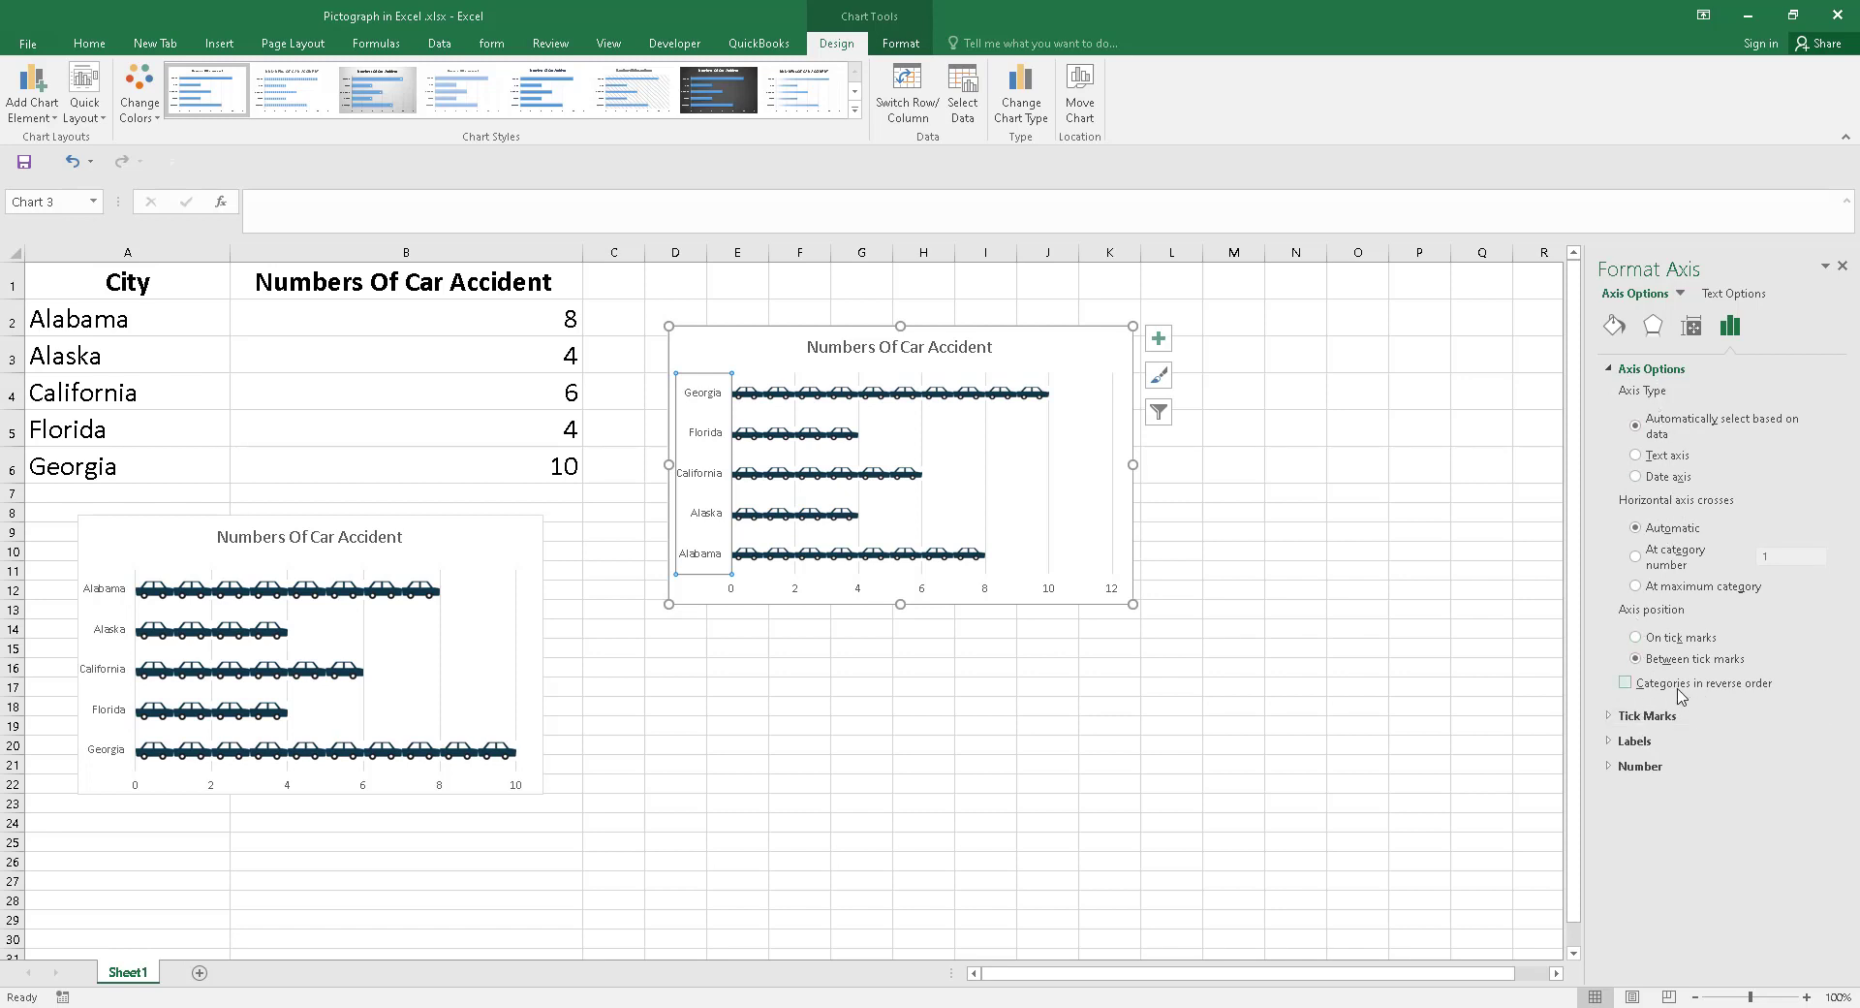
pyautogui.click(1625, 683)
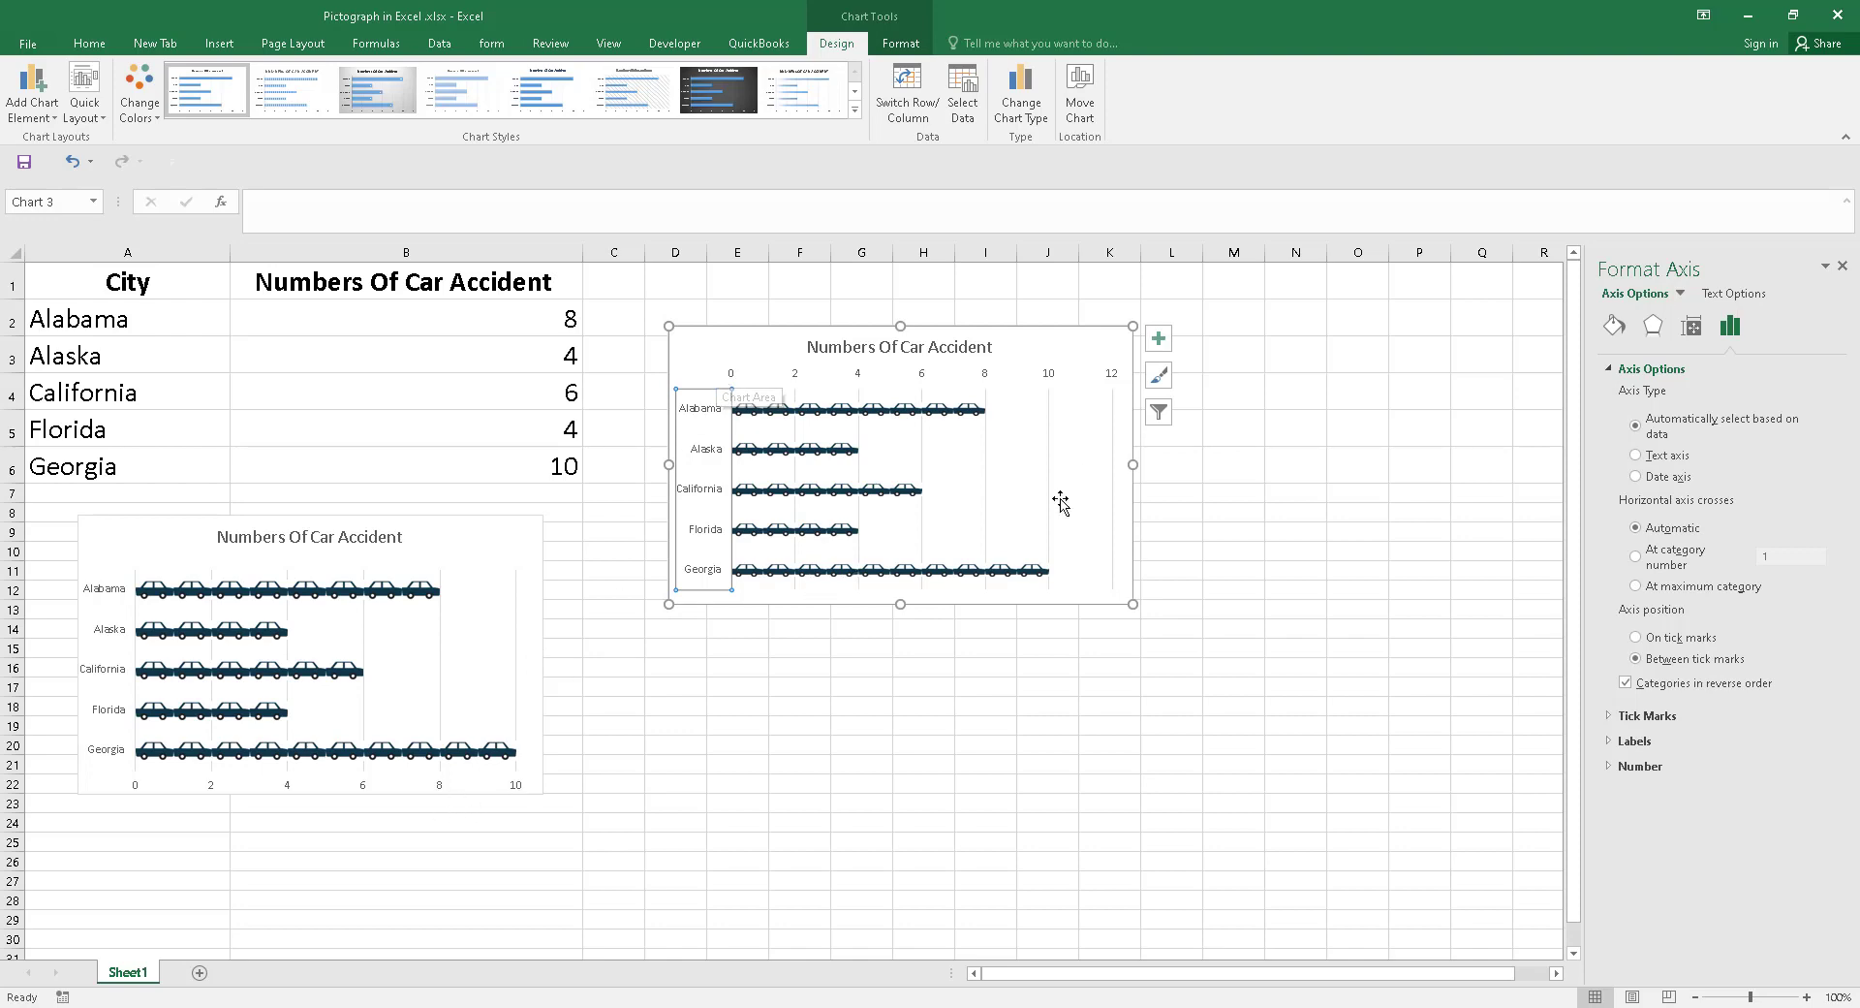
# Undo the last change, then move the 0–12 axis labels to the bottom with Label Position High.
pyautogui.hotkey('ctrl', 'z')
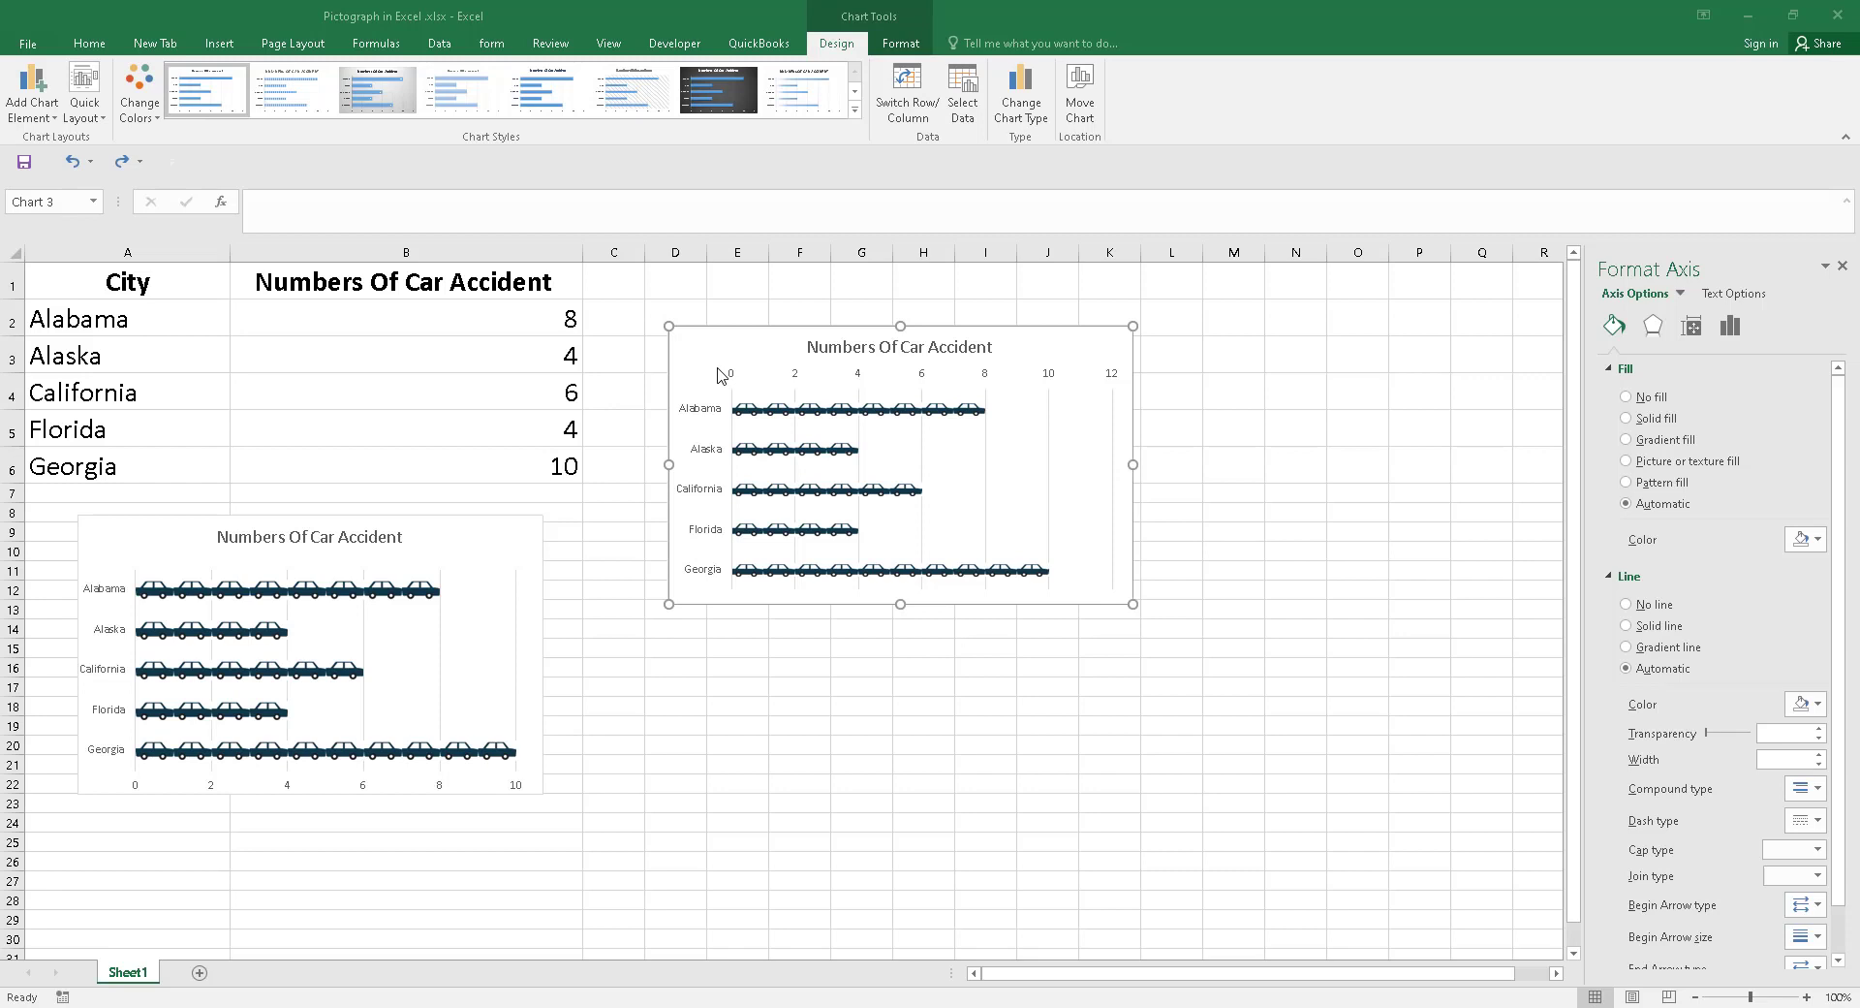
pyautogui.click(744, 379)
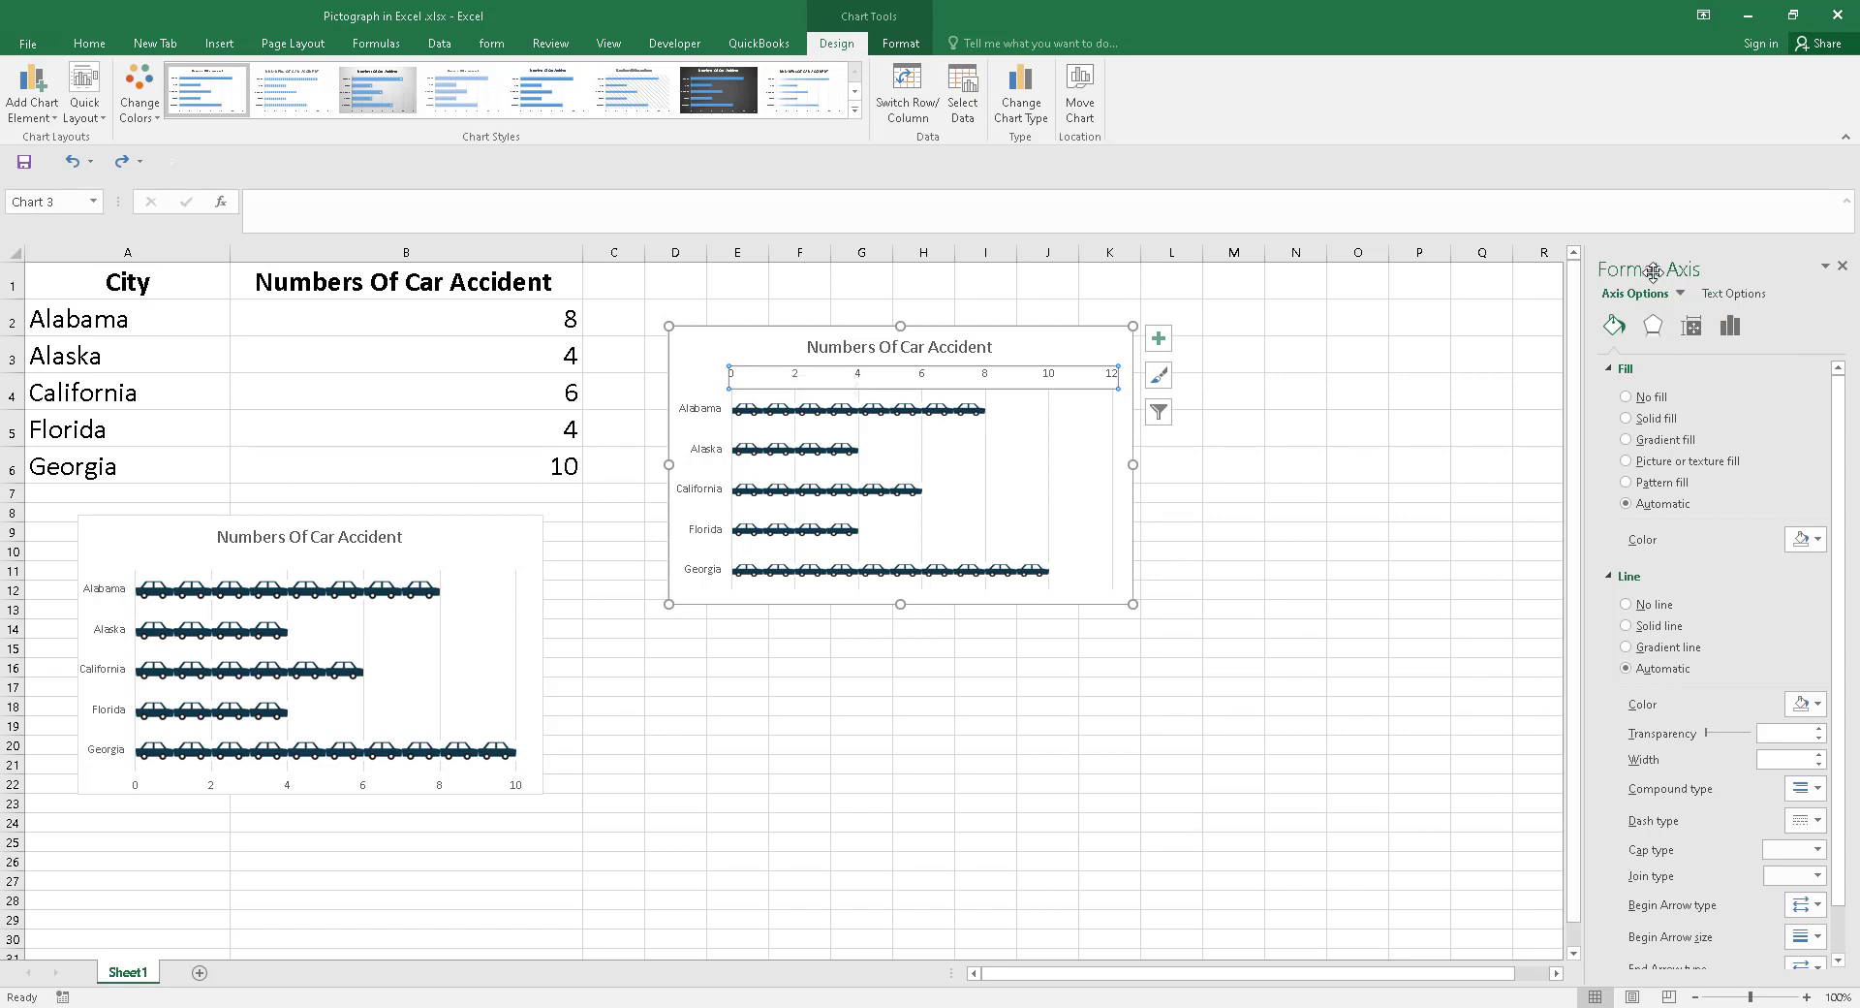
pyautogui.click(1729, 327)
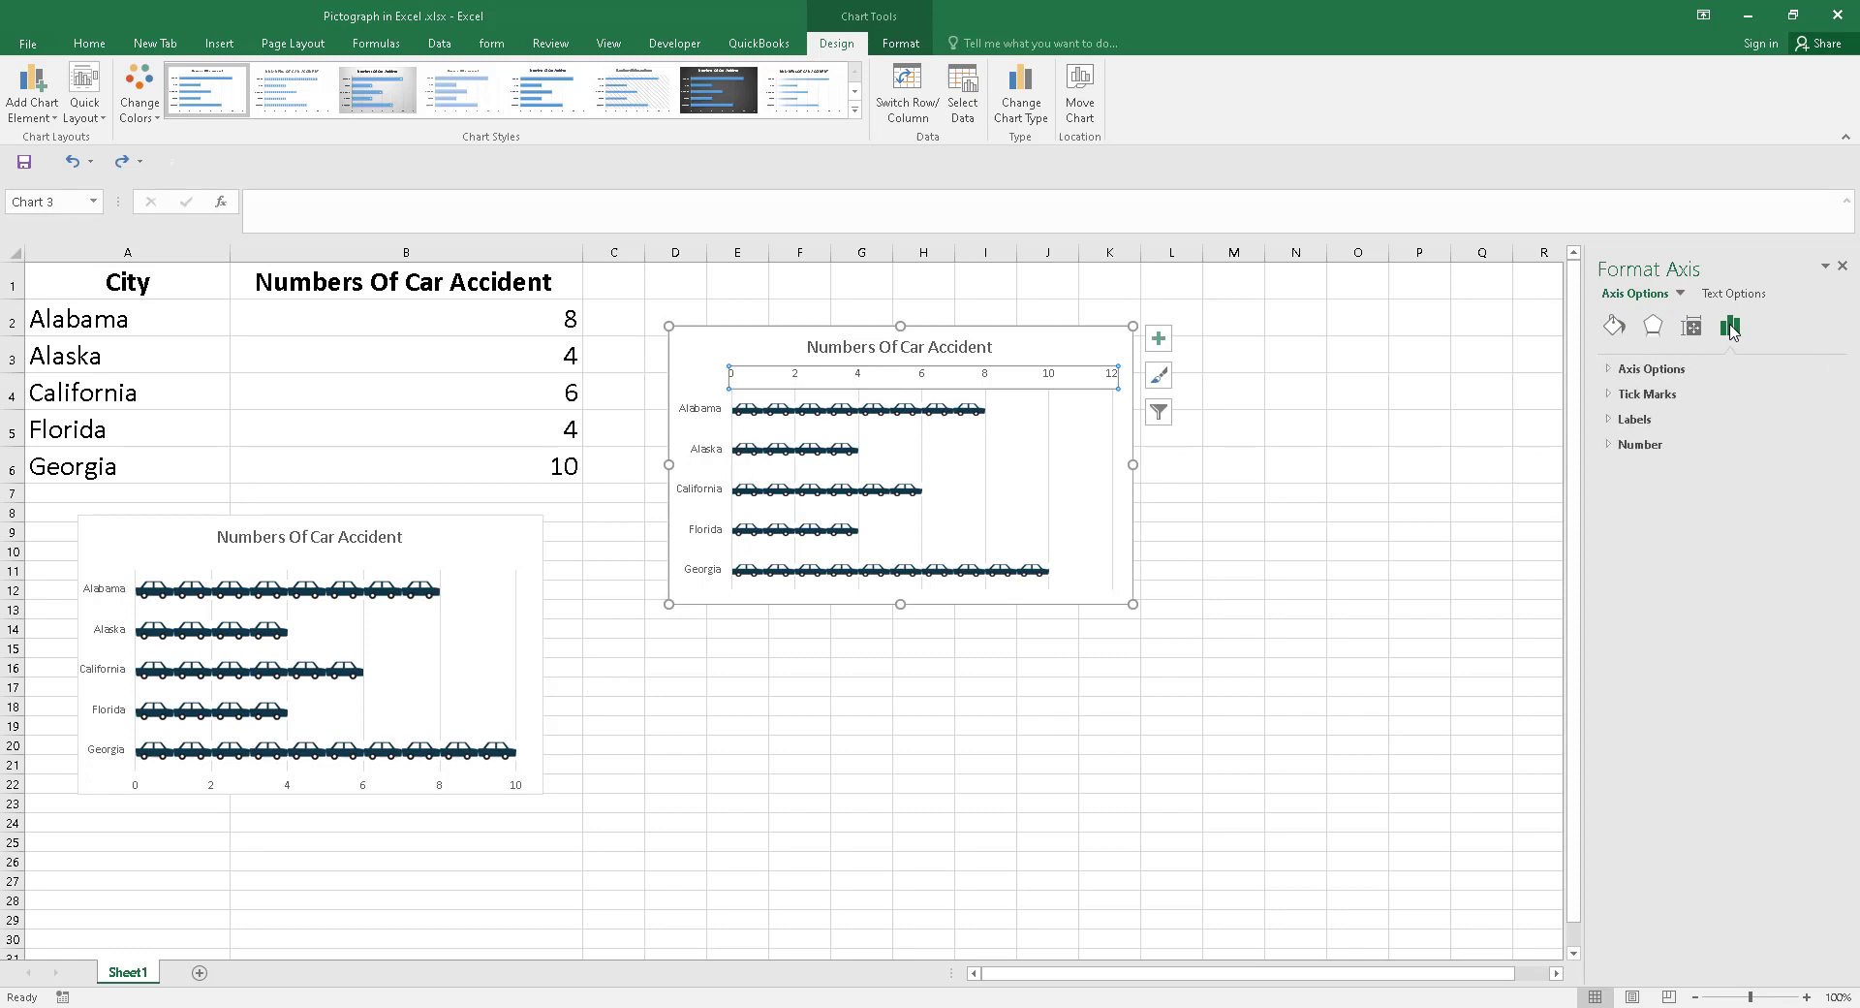
pyautogui.click(1626, 423)
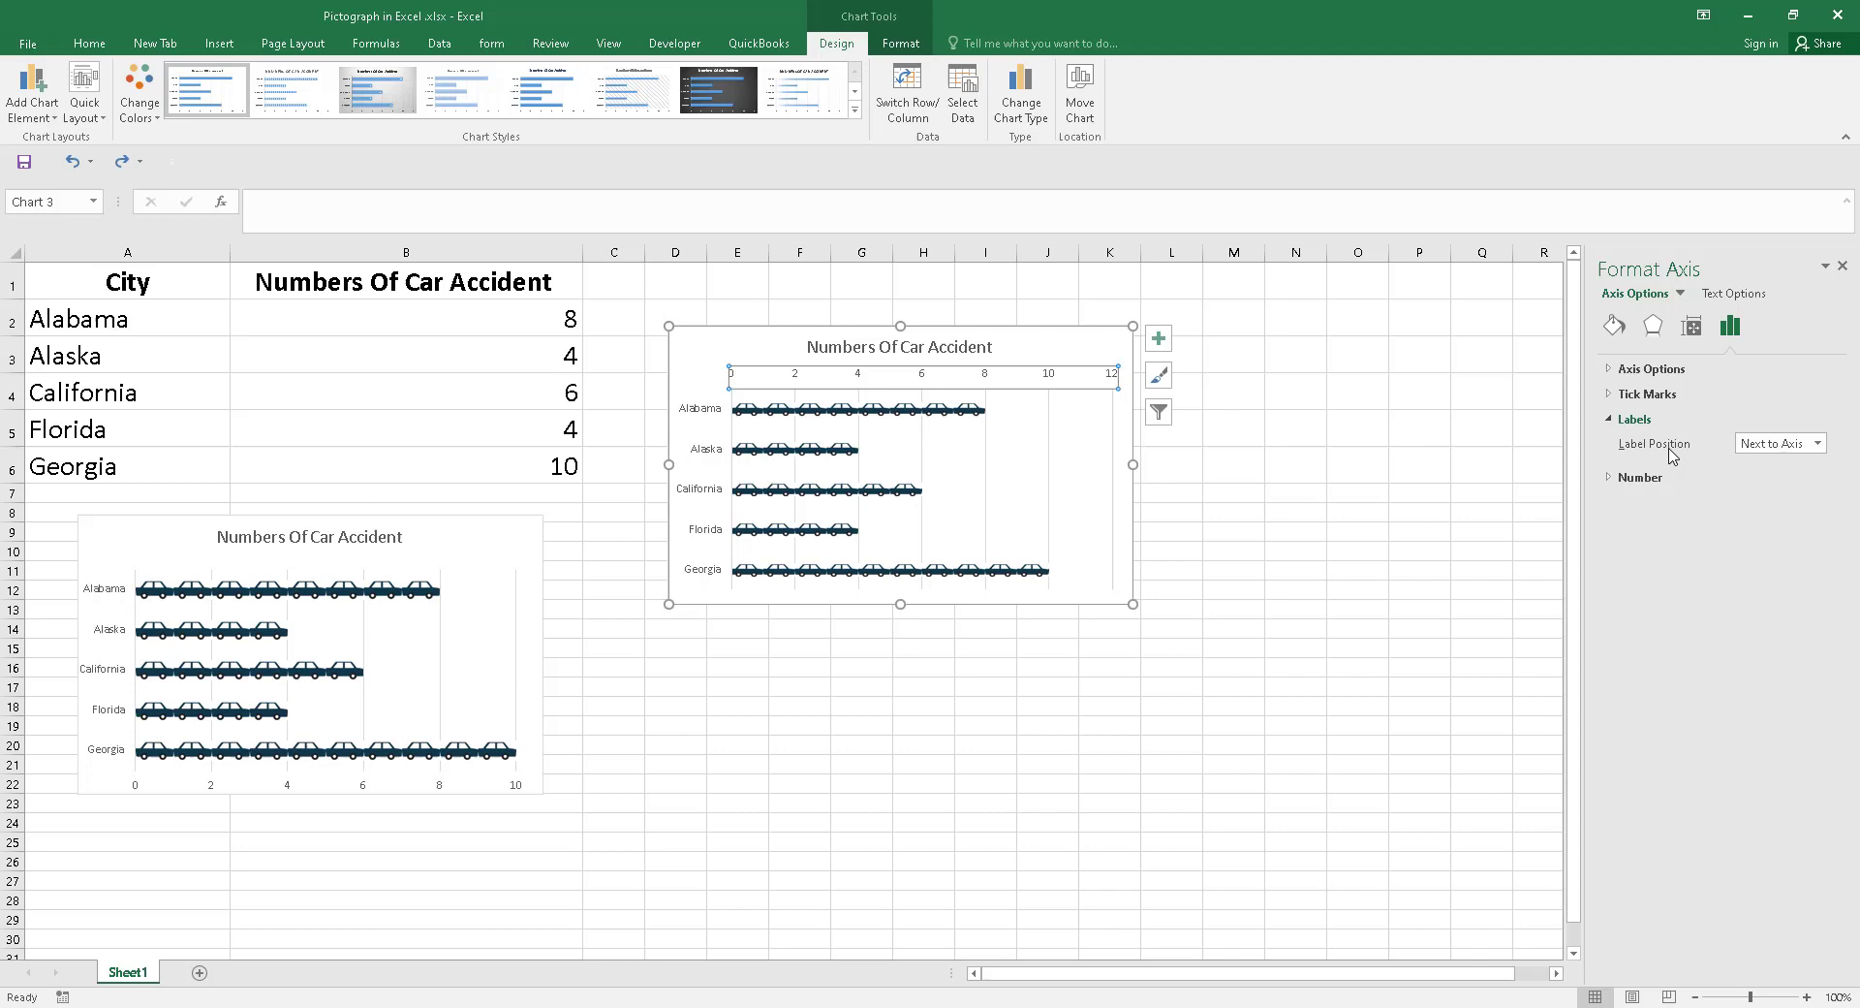
pyautogui.click(1818, 445)
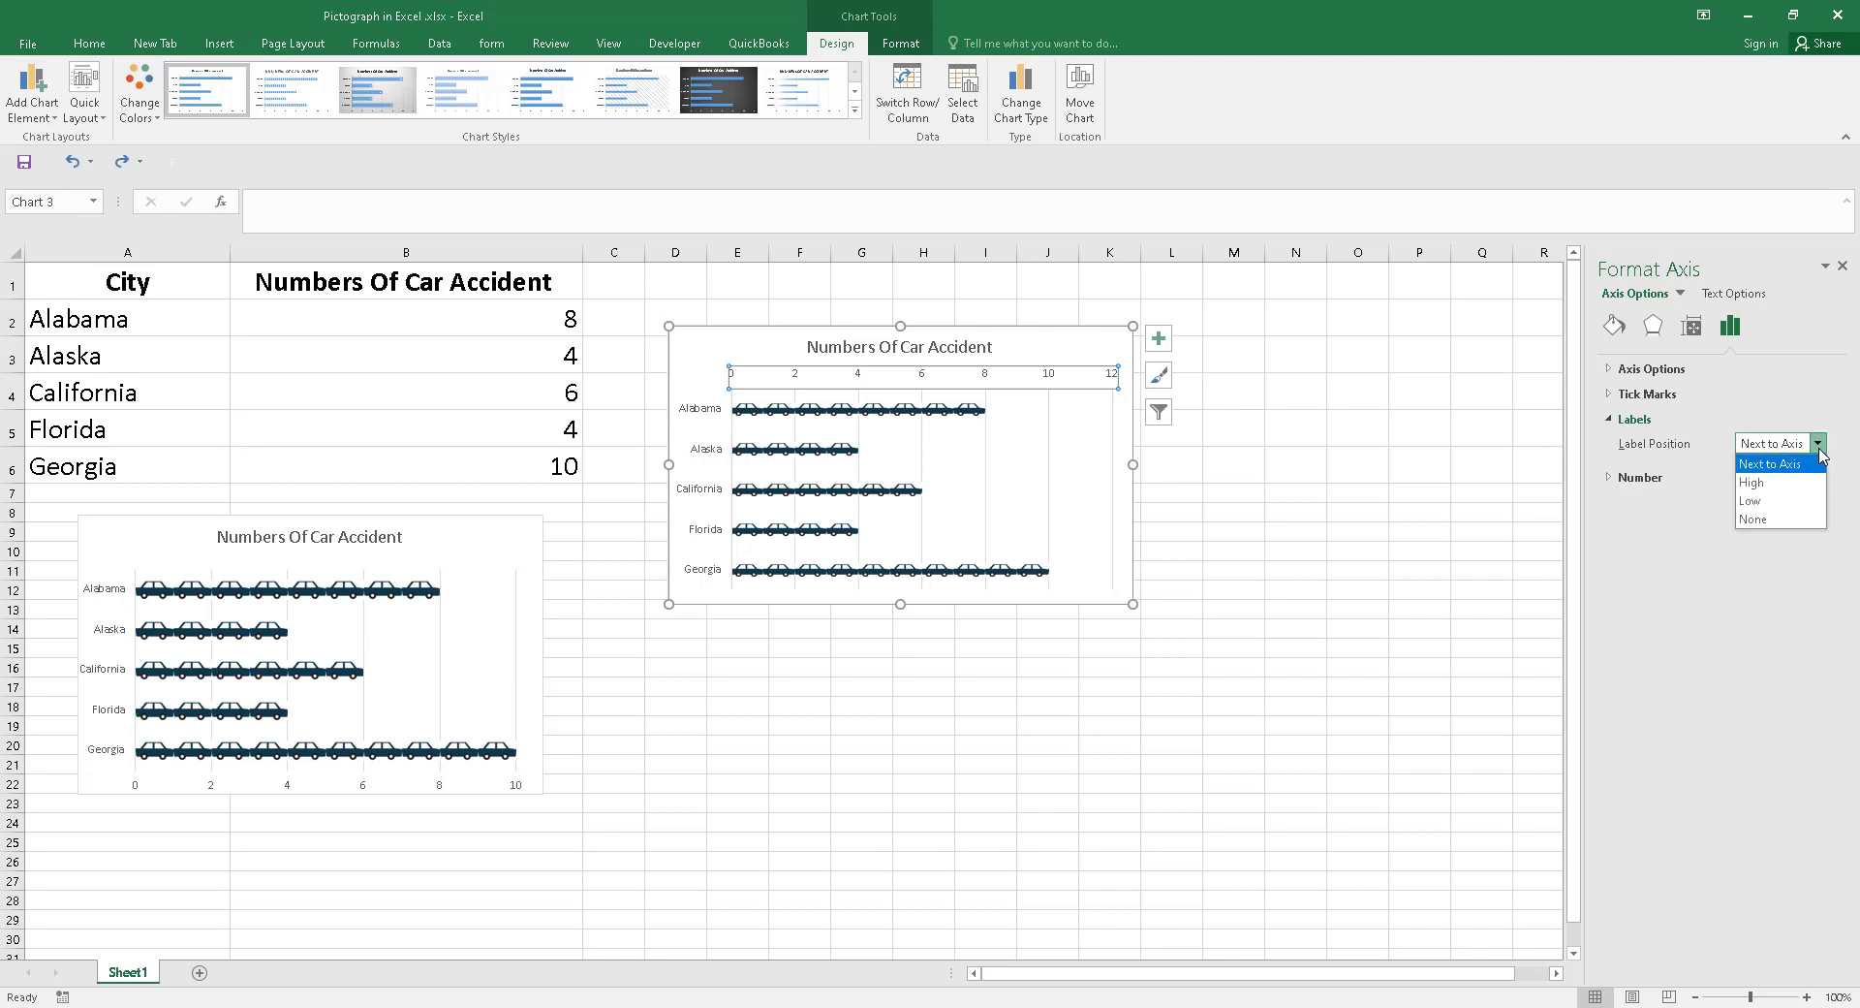
pyautogui.click(1808, 483)
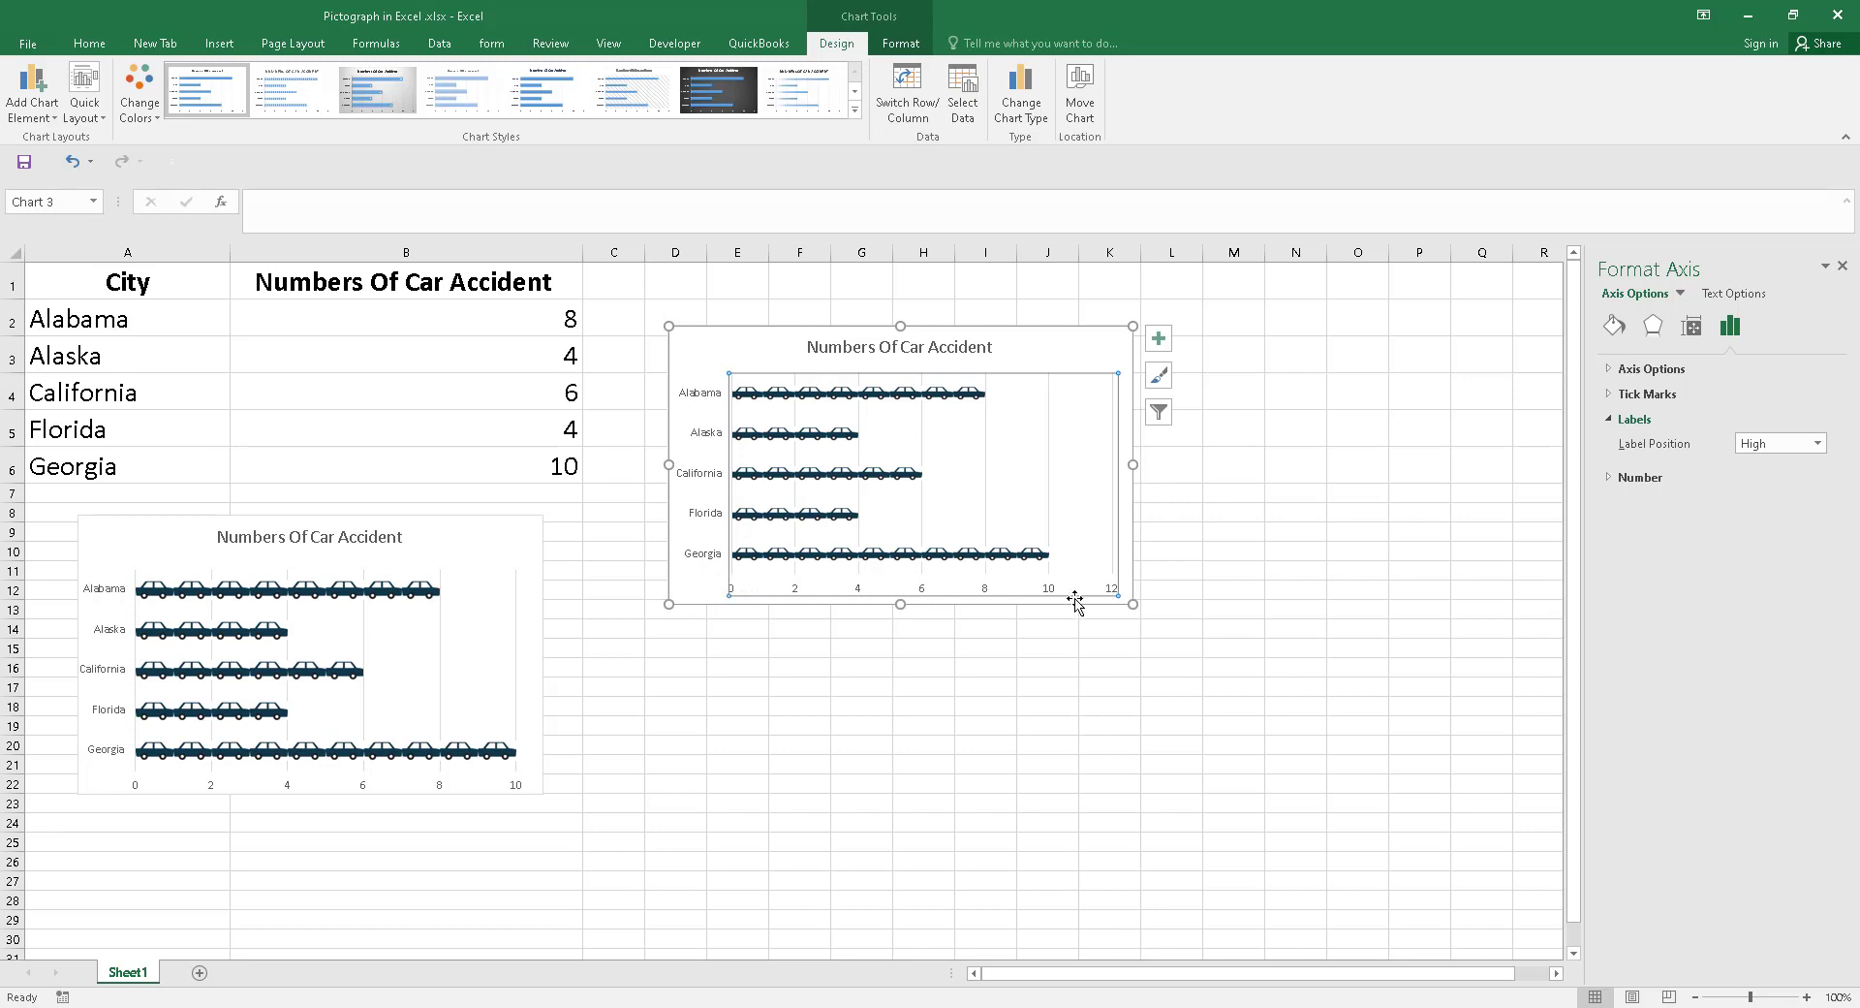
# Try the number labels at the top, then return them to the bottom.
pyautogui.click(1818, 443)
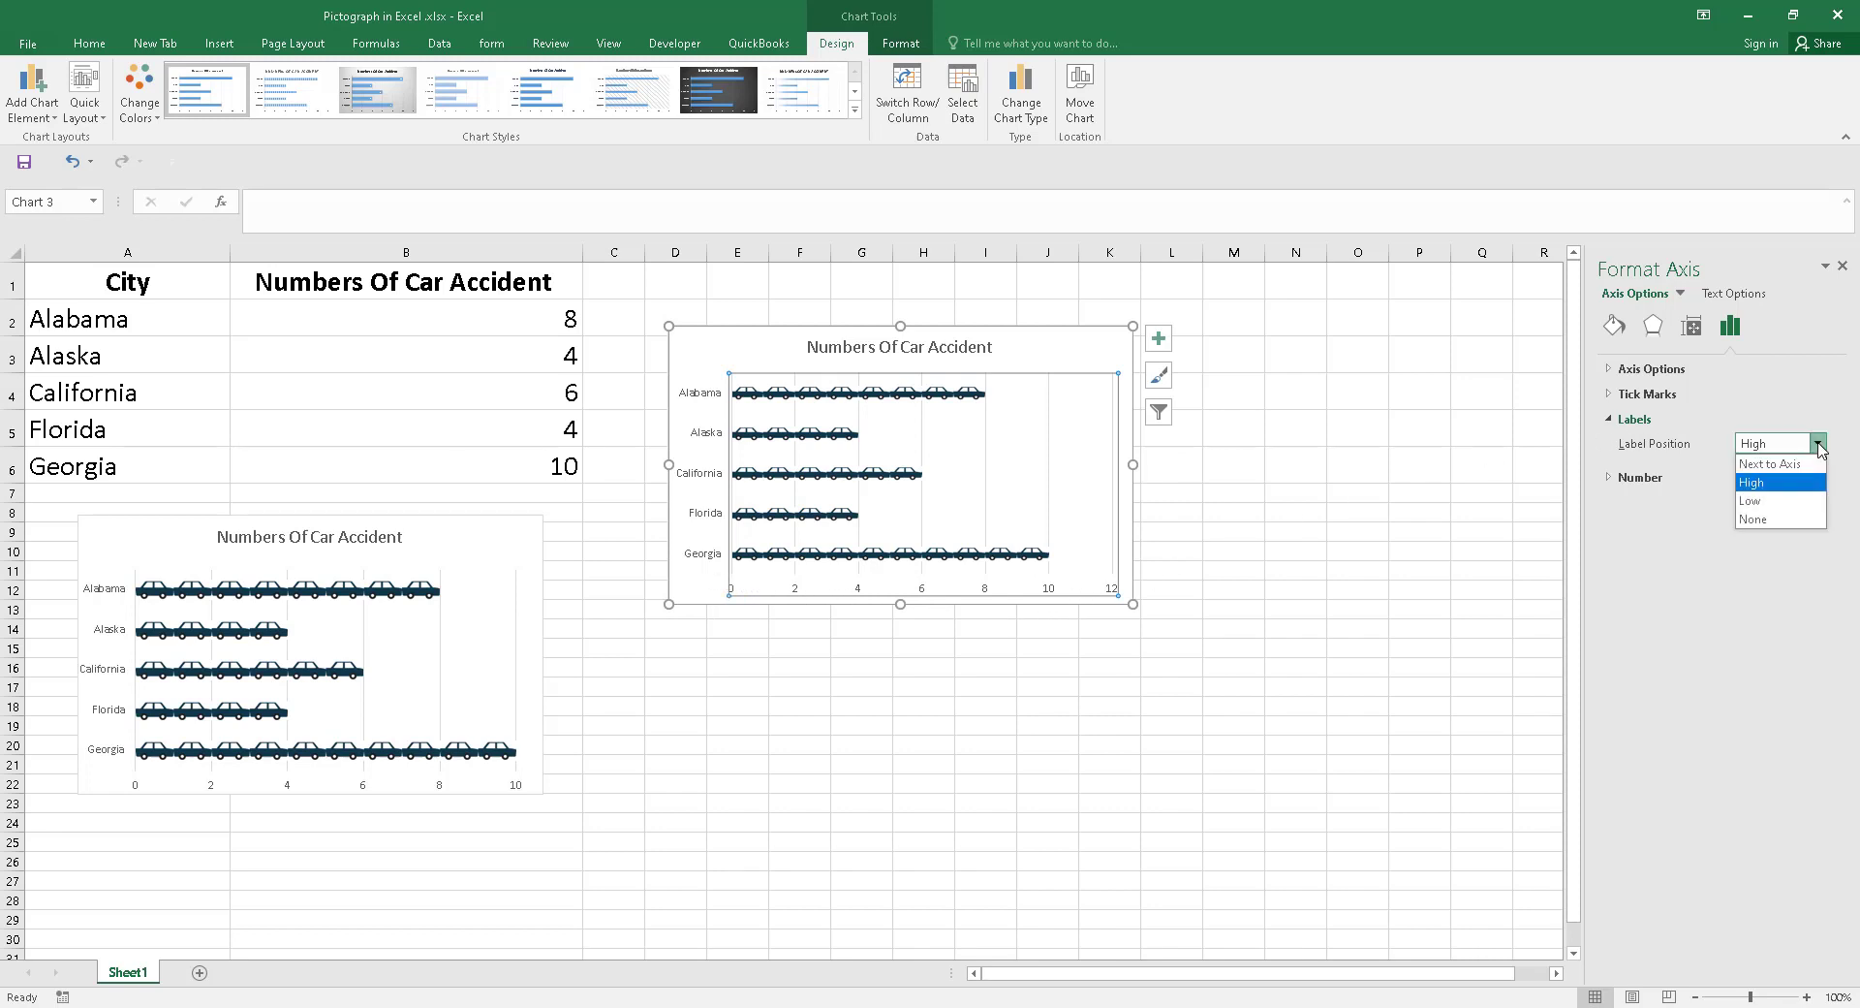
pyautogui.click(1809, 502)
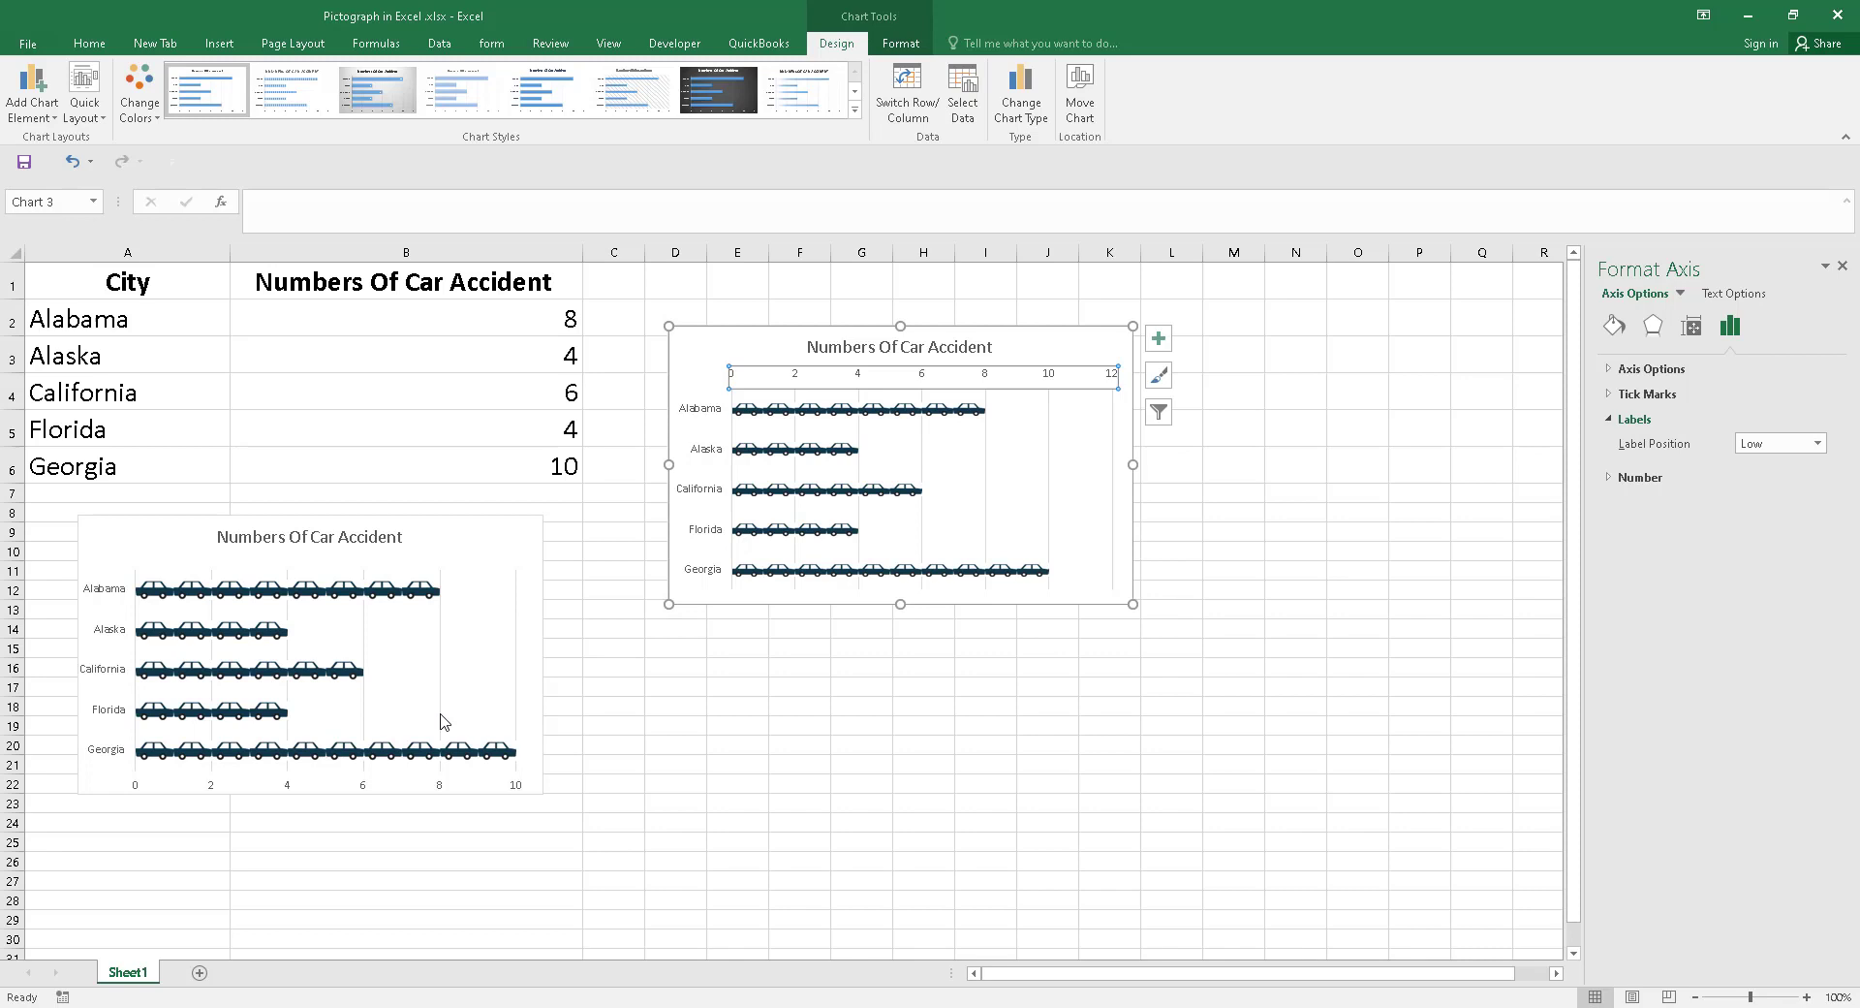
pyautogui.click(1819, 444)
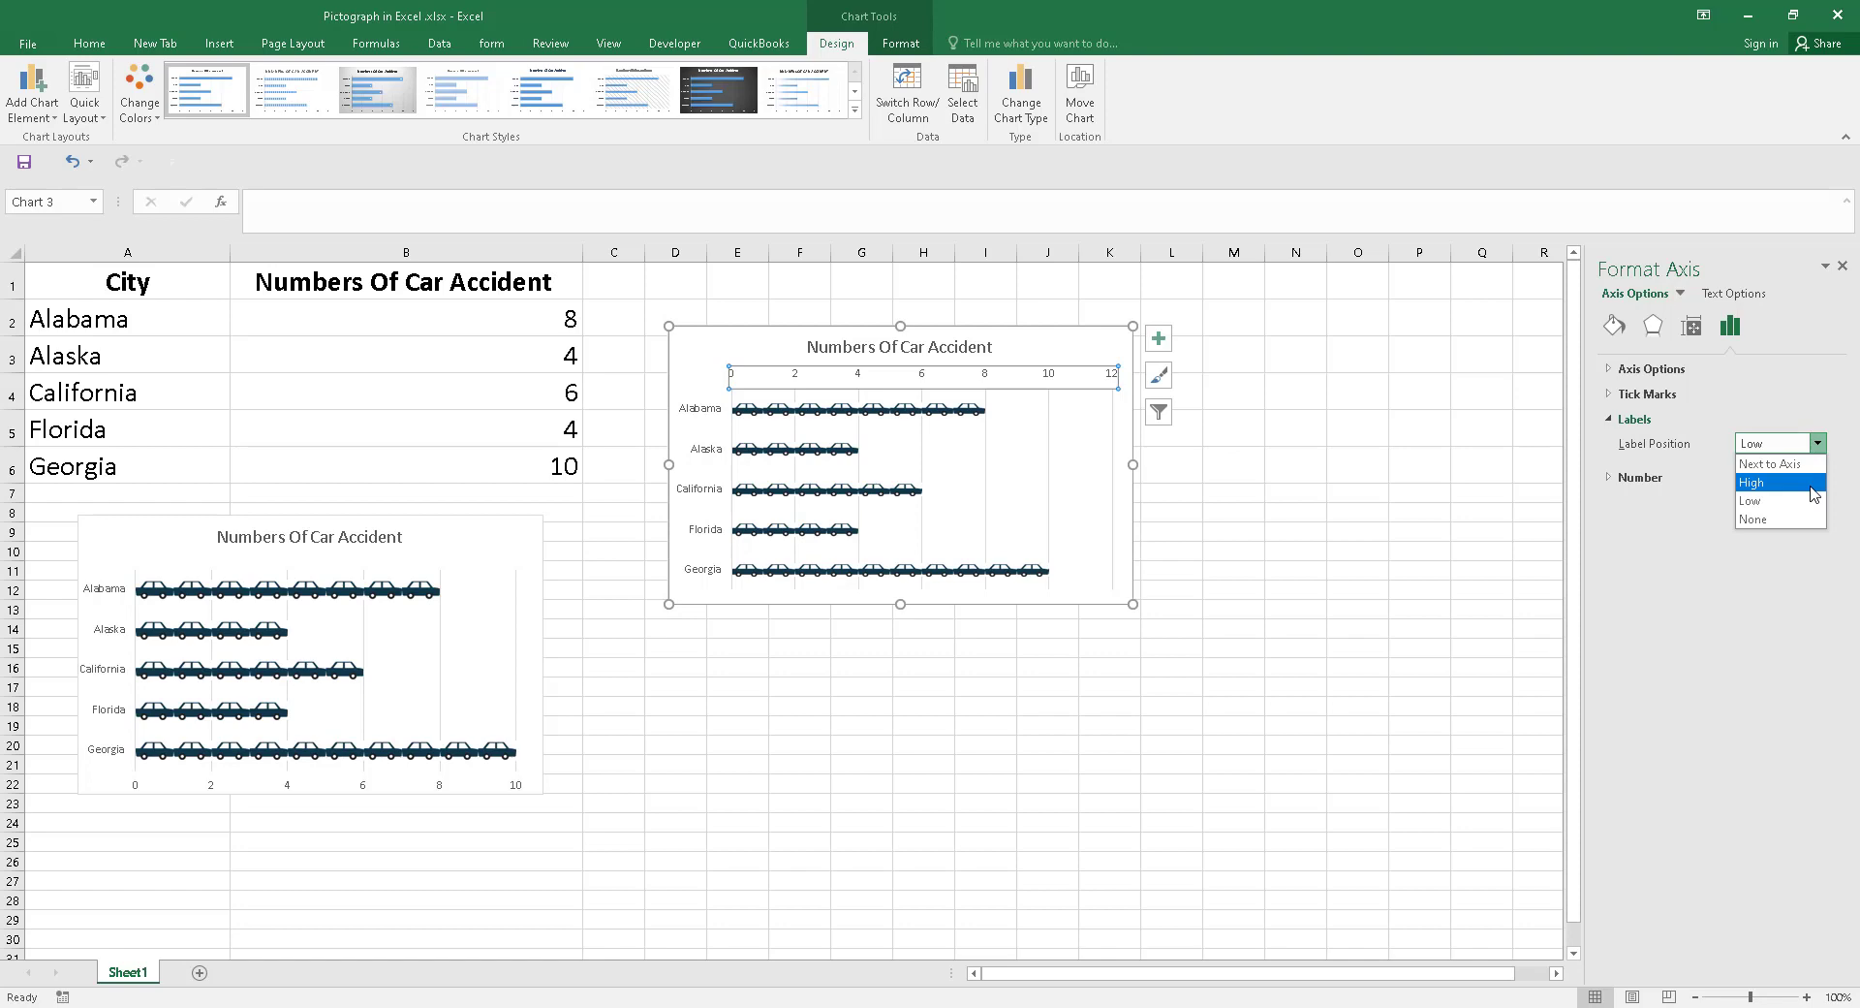
pyautogui.click(1815, 482)
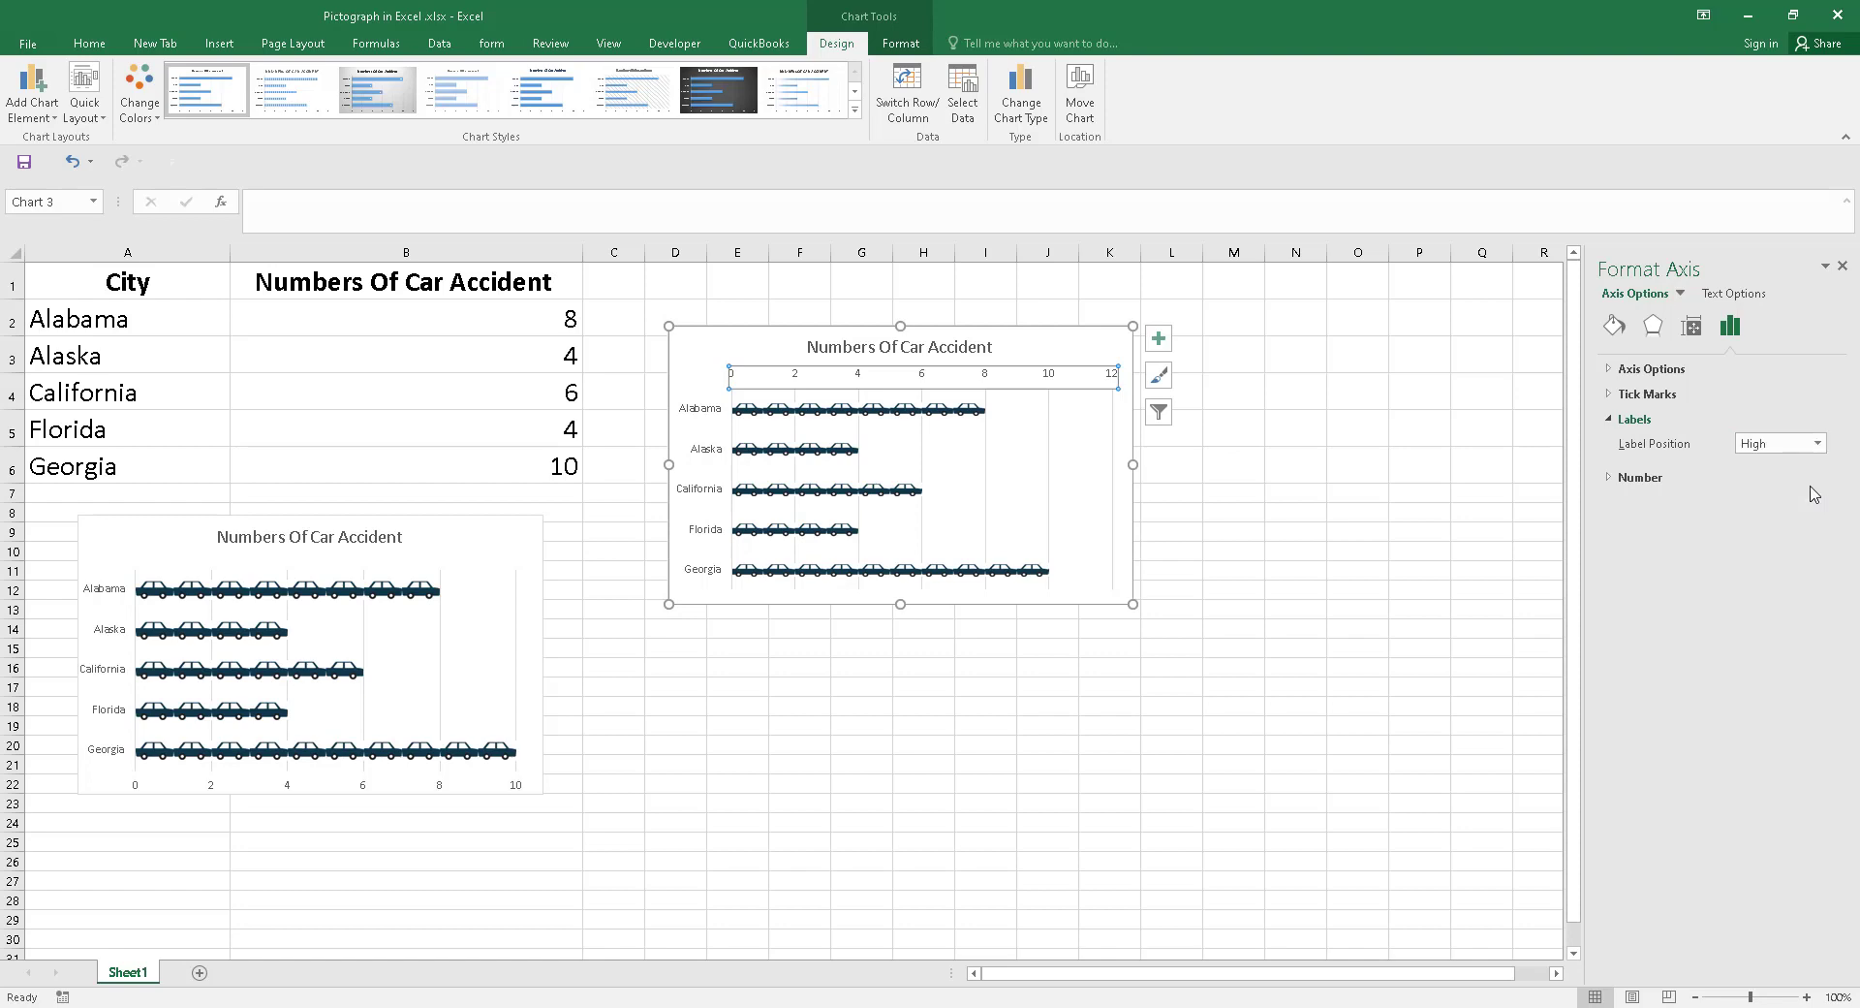
pyautogui.click(1201, 708)
pyautogui.click(962, 644)
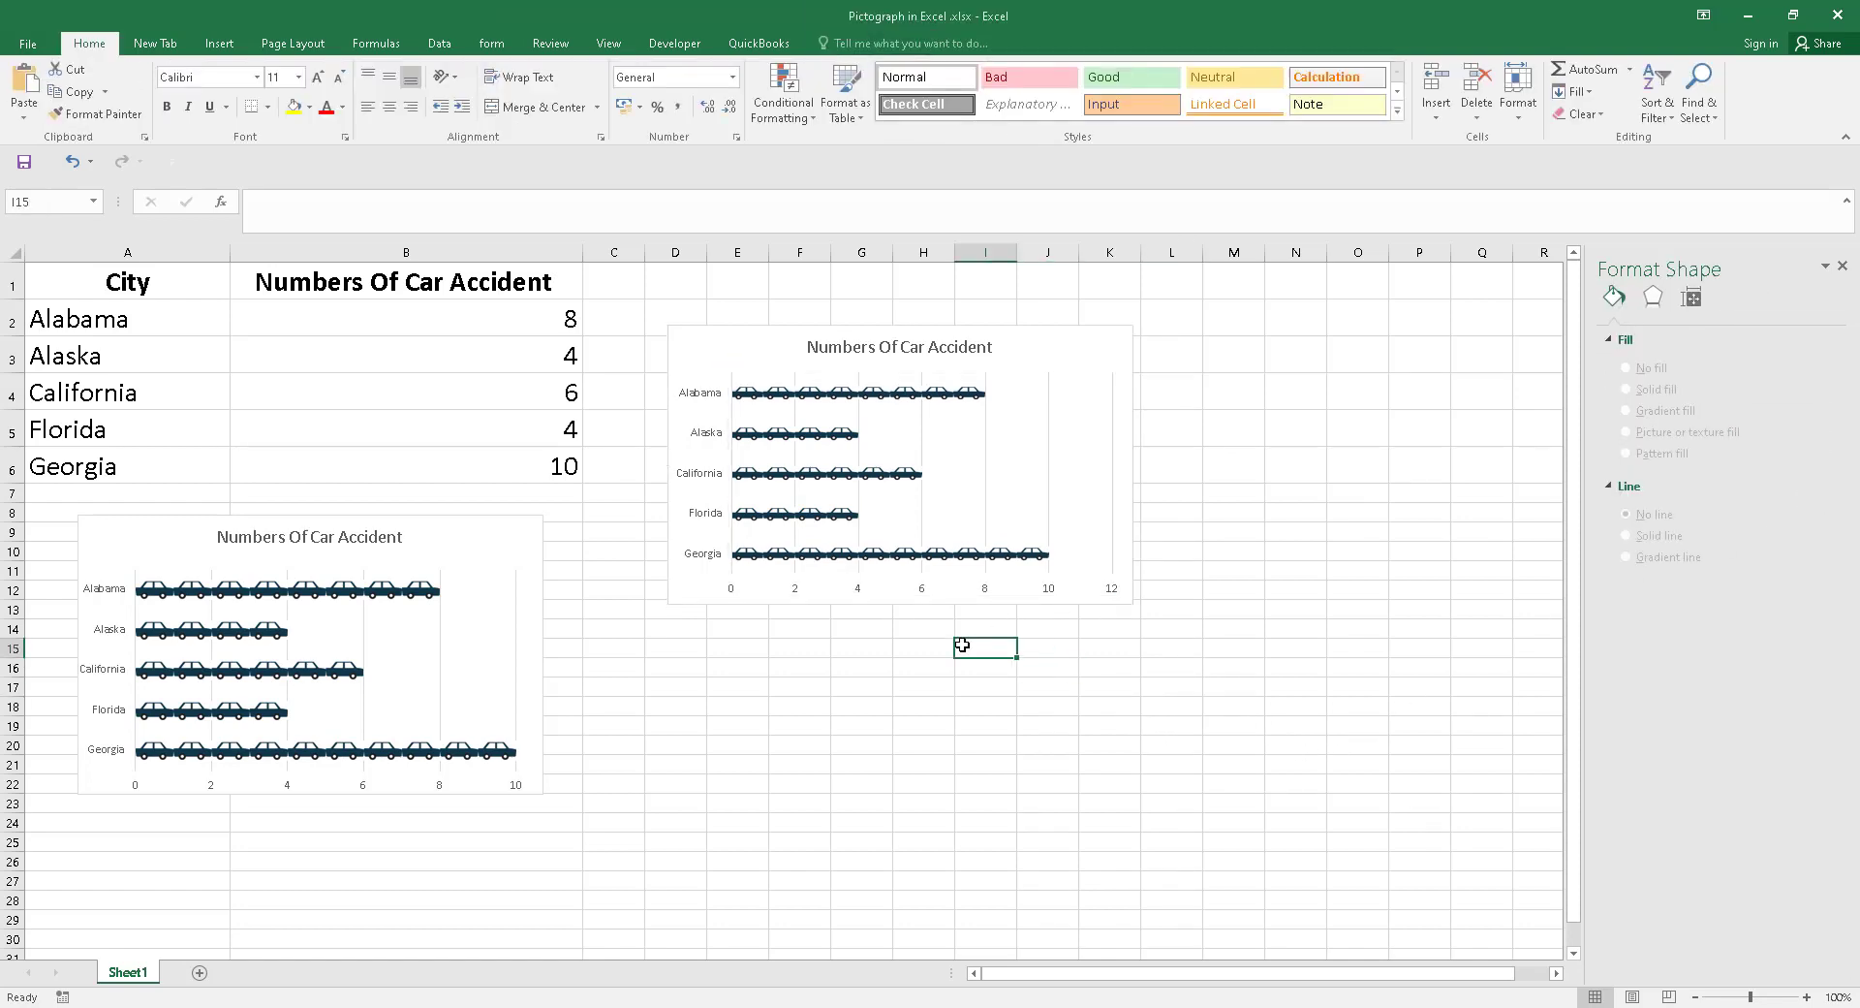